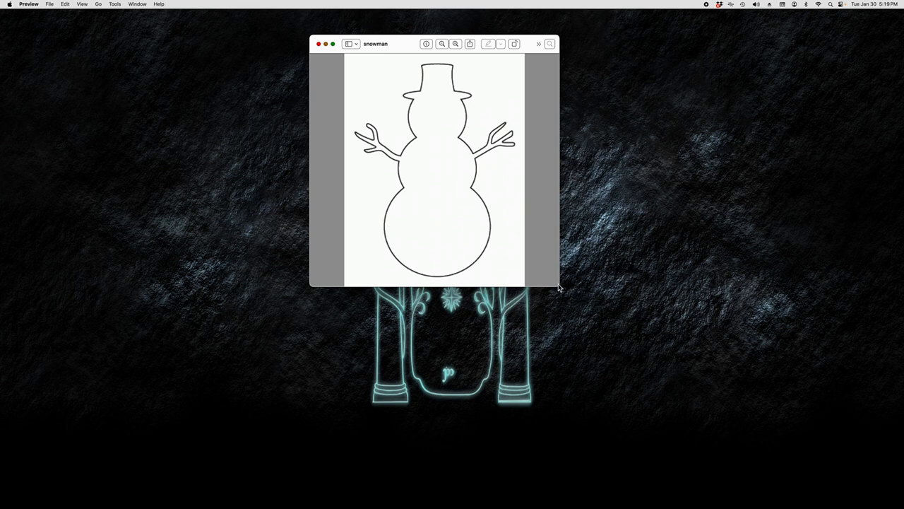
Step: Crop the snowman picture to a narrower area around its body, cutting off the arm ends, and save the image
left_click_drag(559, 285, 713, 438)
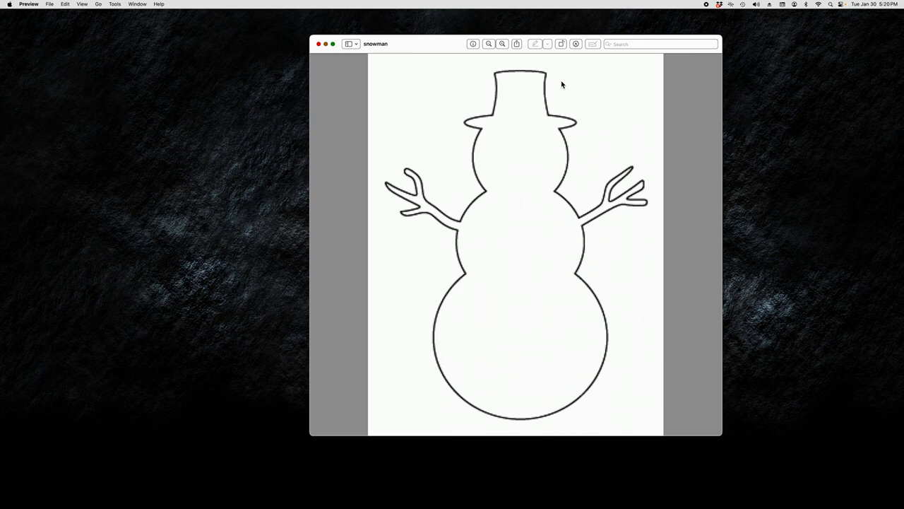
left_click(576, 44)
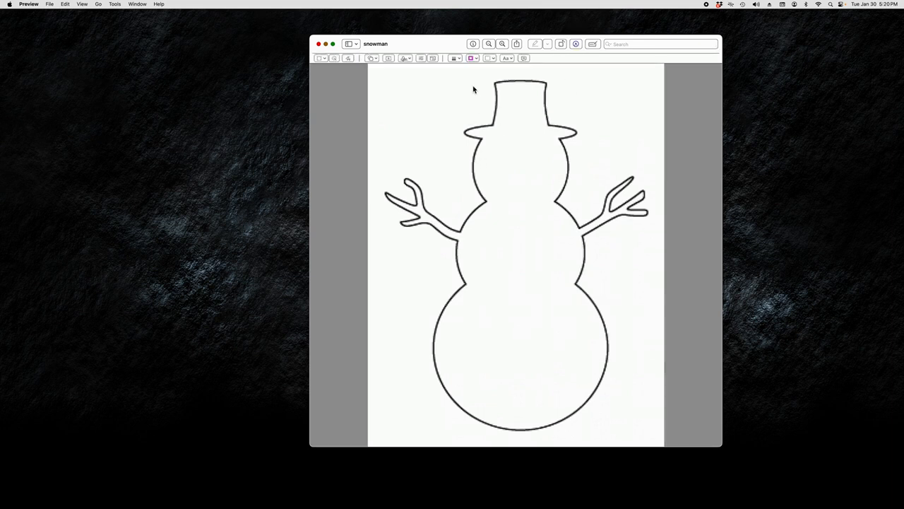
left_click_drag(424, 68, 633, 435)
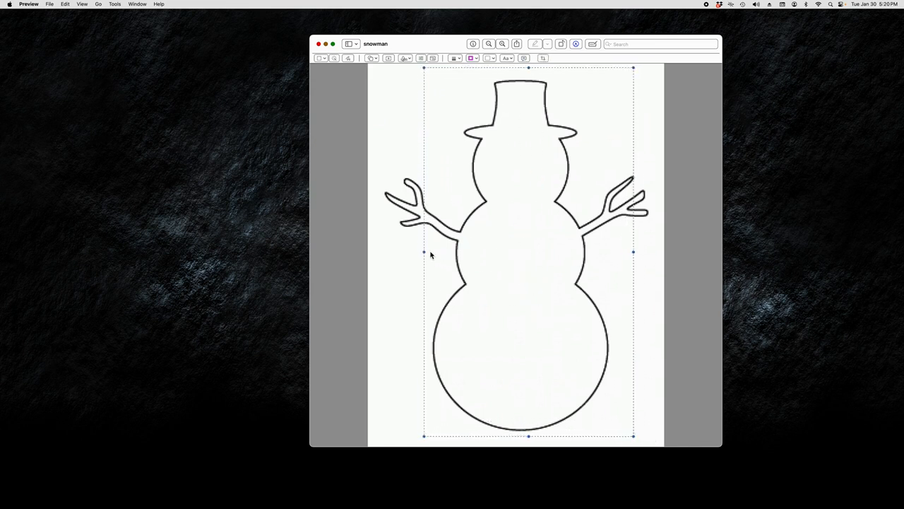
left_click_drag(424, 252, 425, 251)
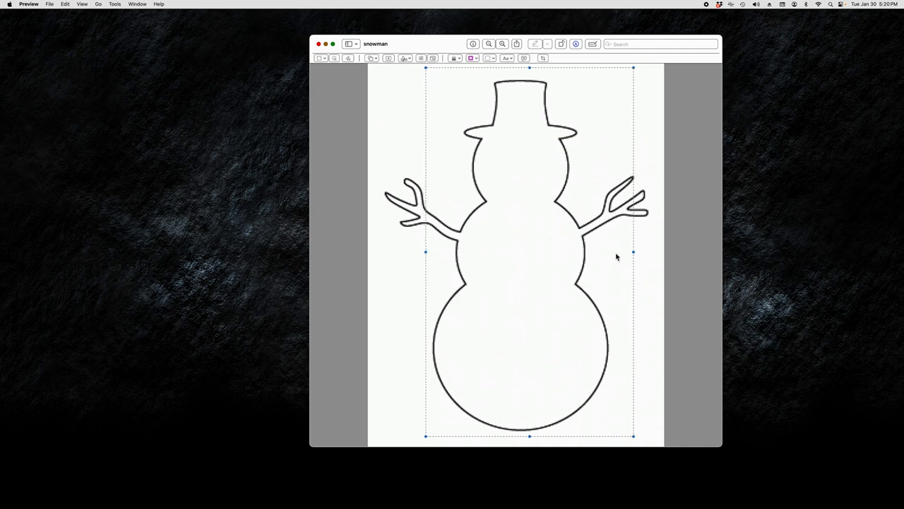
left_click_drag(633, 252, 628, 254)
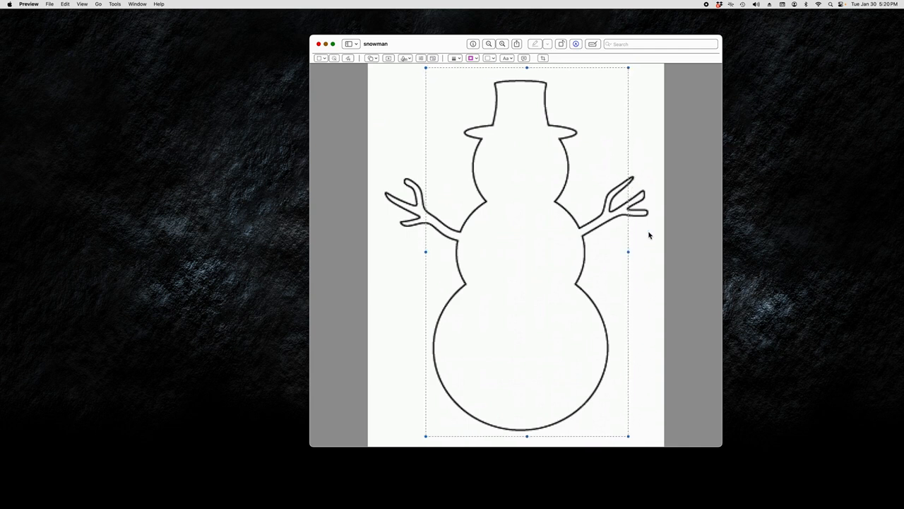
left_click(543, 59)
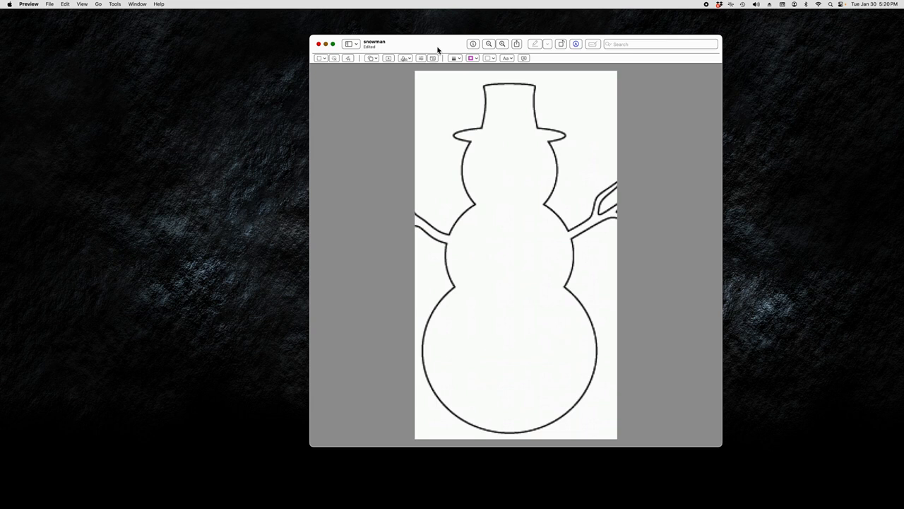
key("super+s")
key("super+q")
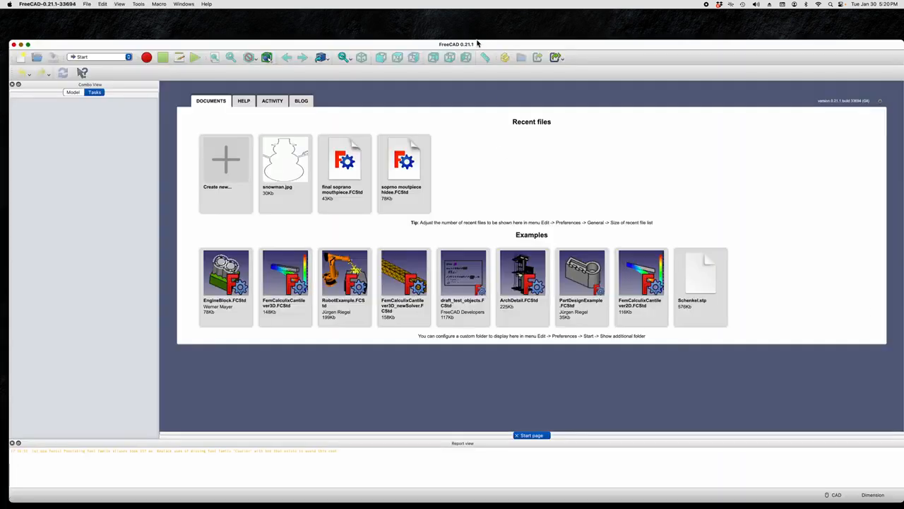
Step: In FreeCAD, create a new document and import the snowman JPEG image from the Downloads folder
left_click_drag(478, 42, 470, 15)
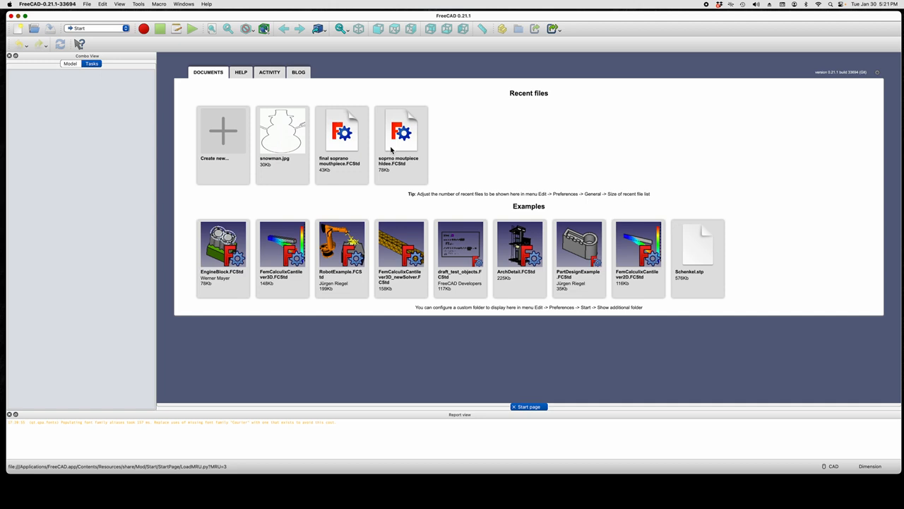
left_click(224, 133)
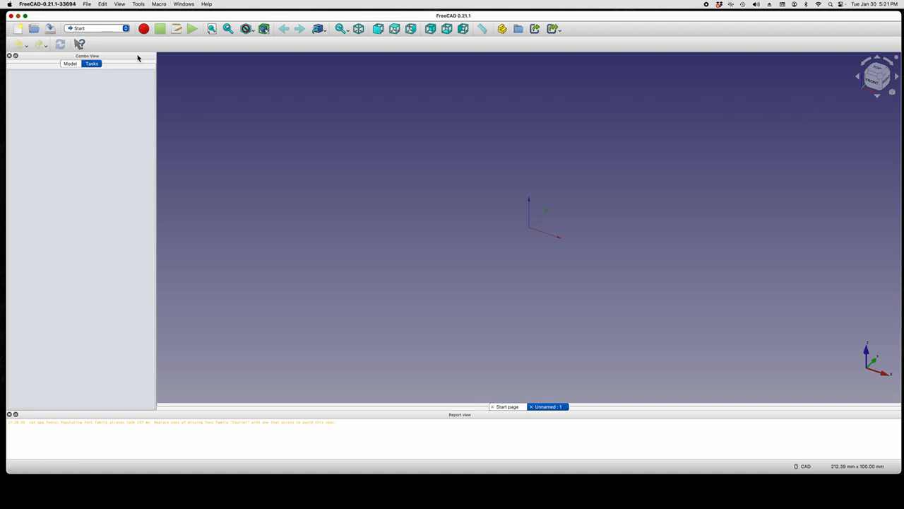
left_click(86, 4)
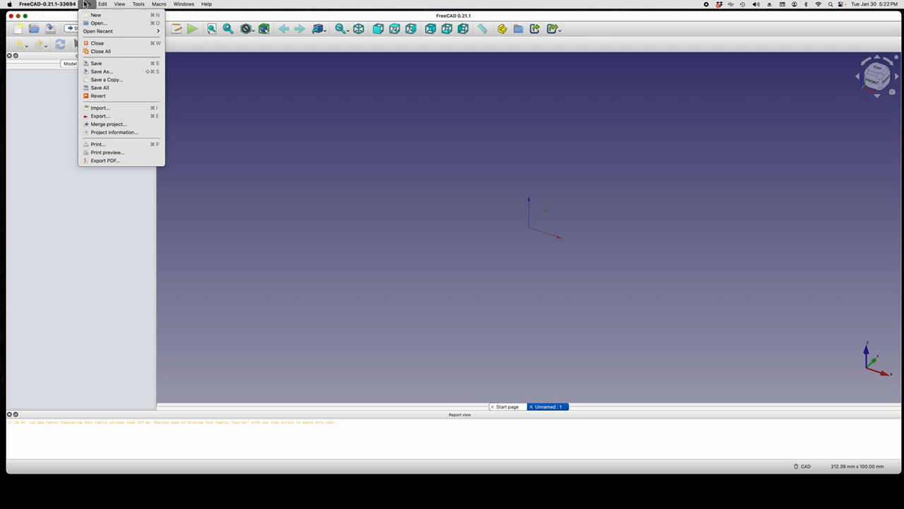
left_click(95, 108)
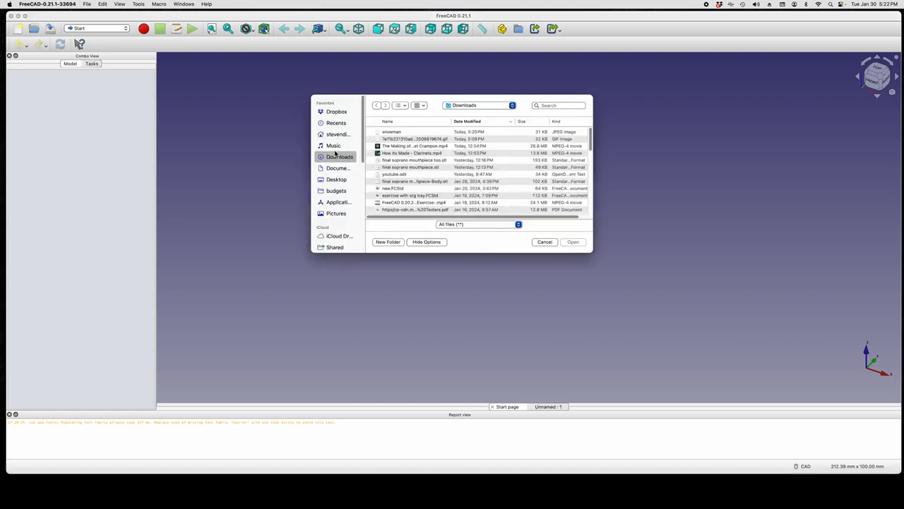
left_click(393, 132)
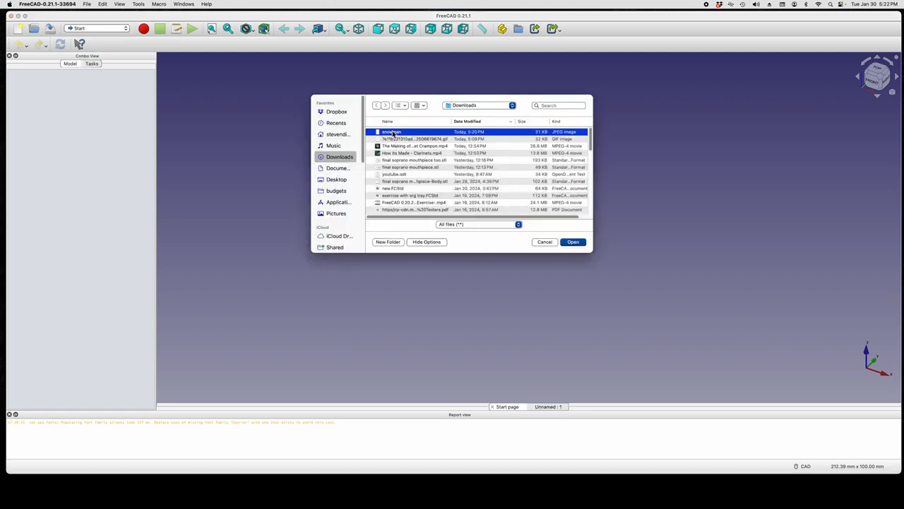
left_click(573, 243)
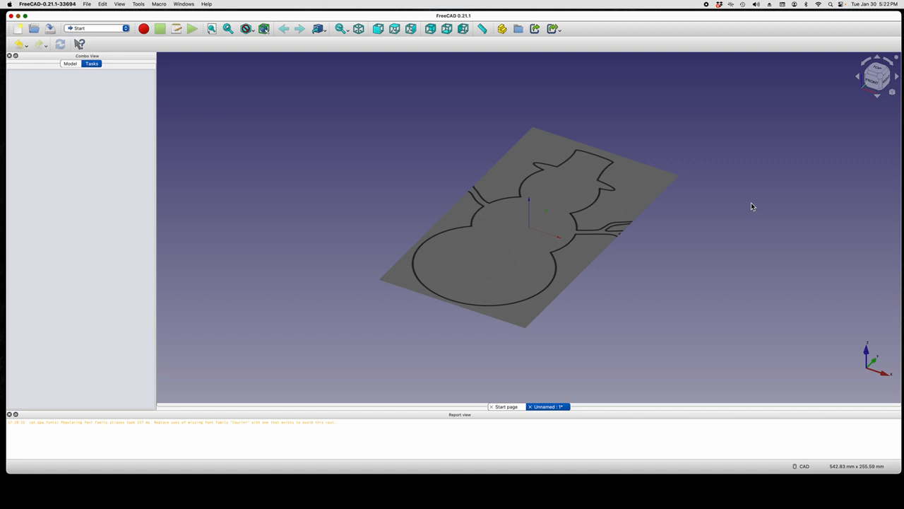
Step: Set the imported snowman image's width to 80 mm on the XY-plane, keeping its aspect ratio
left_click(878, 69)
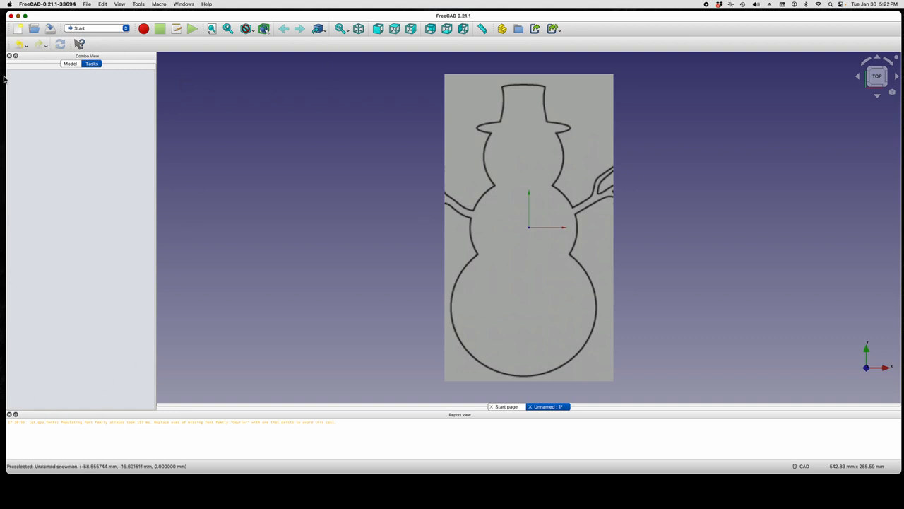
left_click(69, 64)
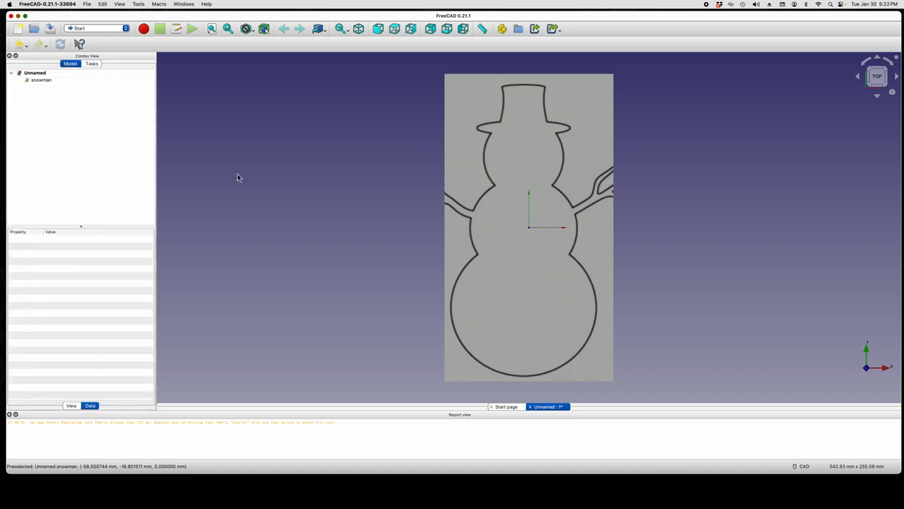
double_click(42, 79)
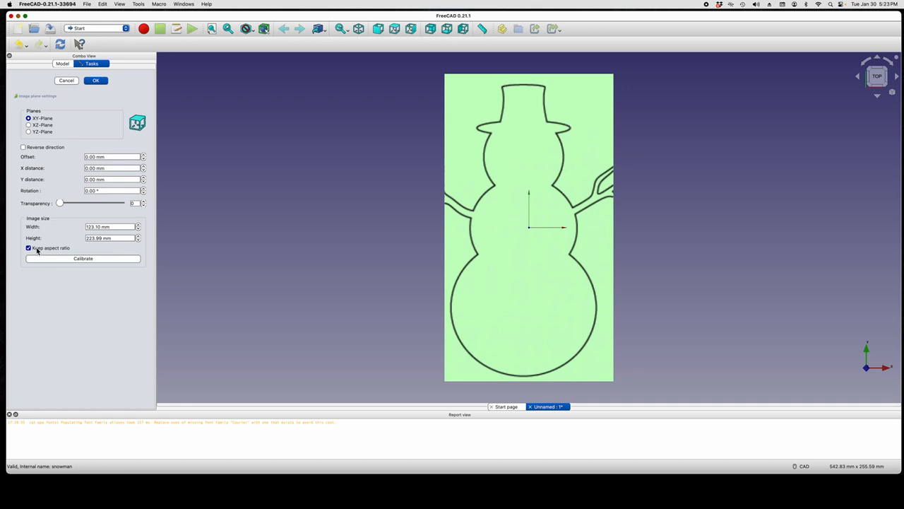
double_click(116, 227)
type("80")
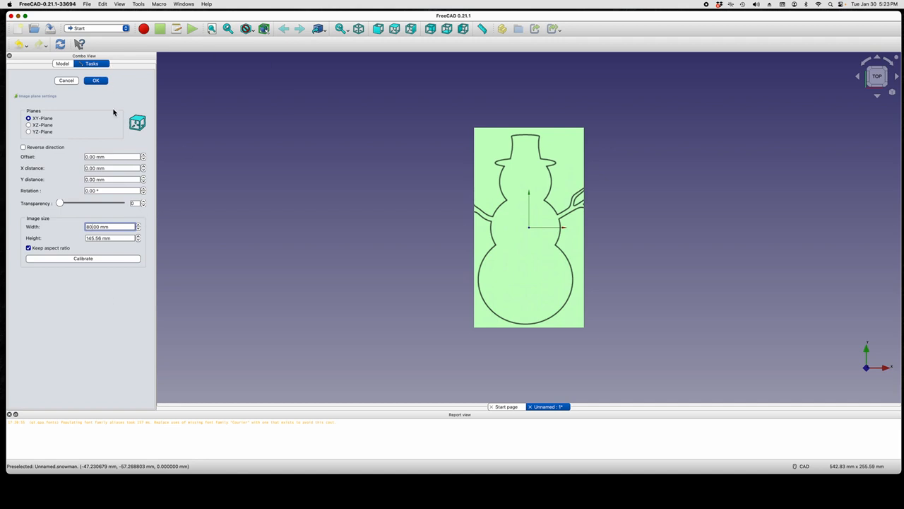
left_click(96, 82)
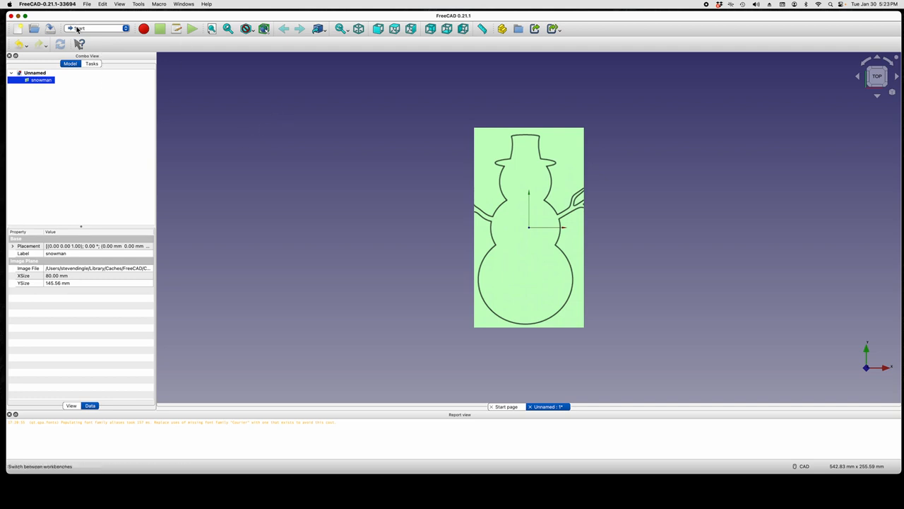
Step: In the Part Design workbench, create a body and start a new sketch on its XY-plane
left_click(127, 29)
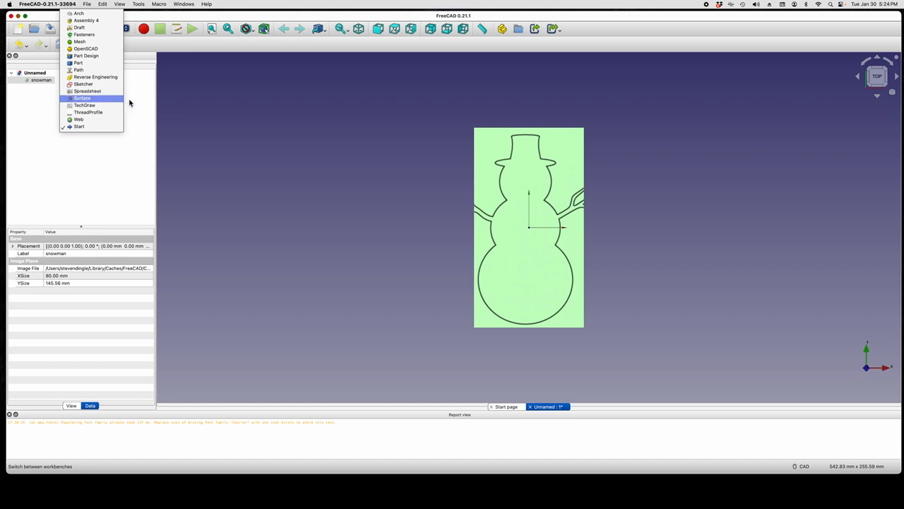
left_click(84, 56)
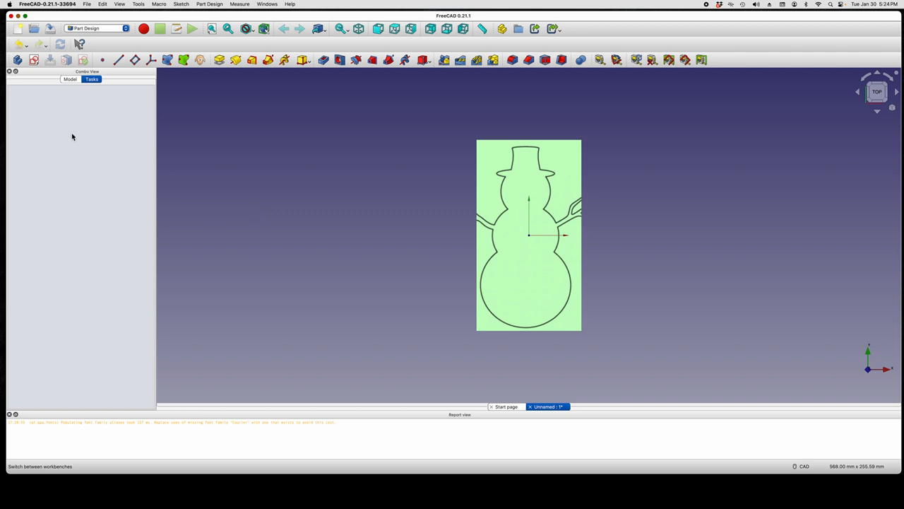
left_click(72, 78)
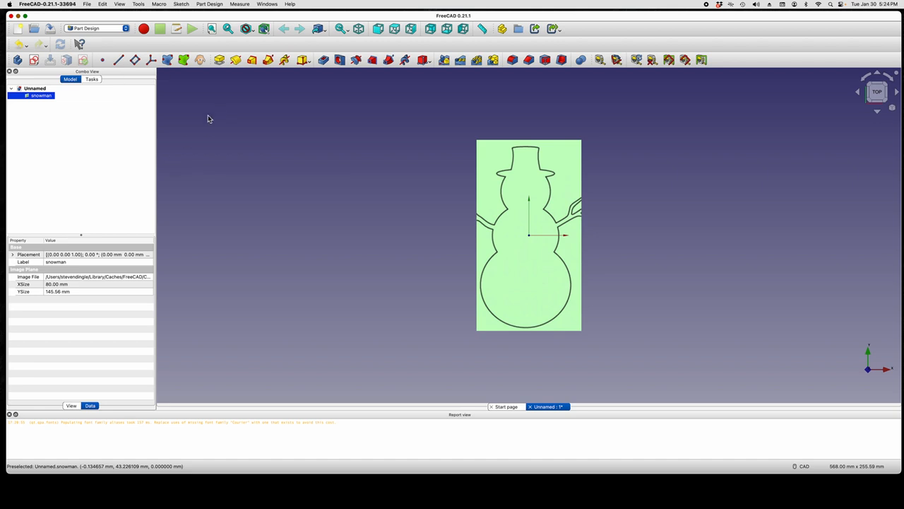
left_click(18, 61)
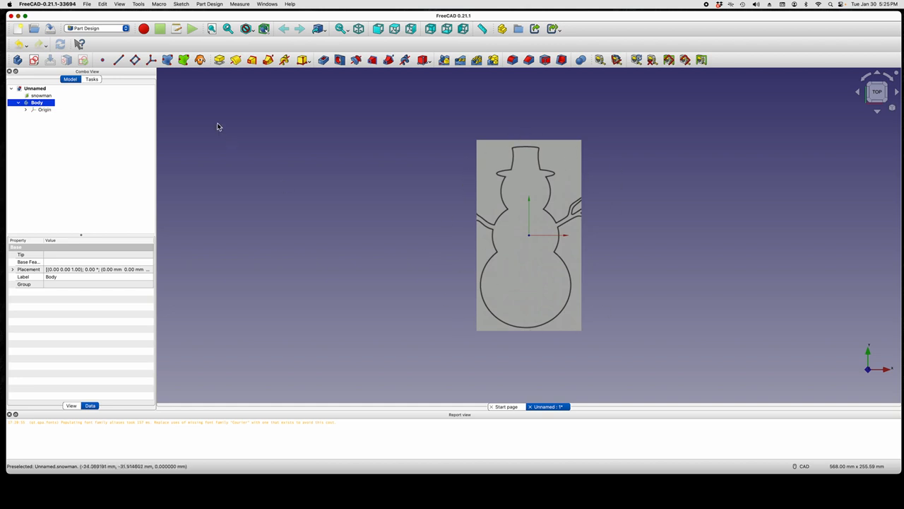
left_click(34, 61)
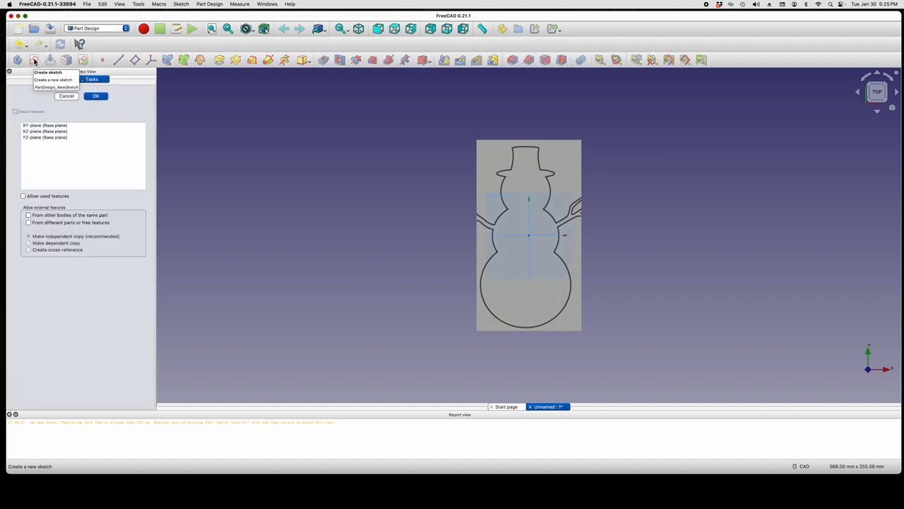
double_click(33, 125)
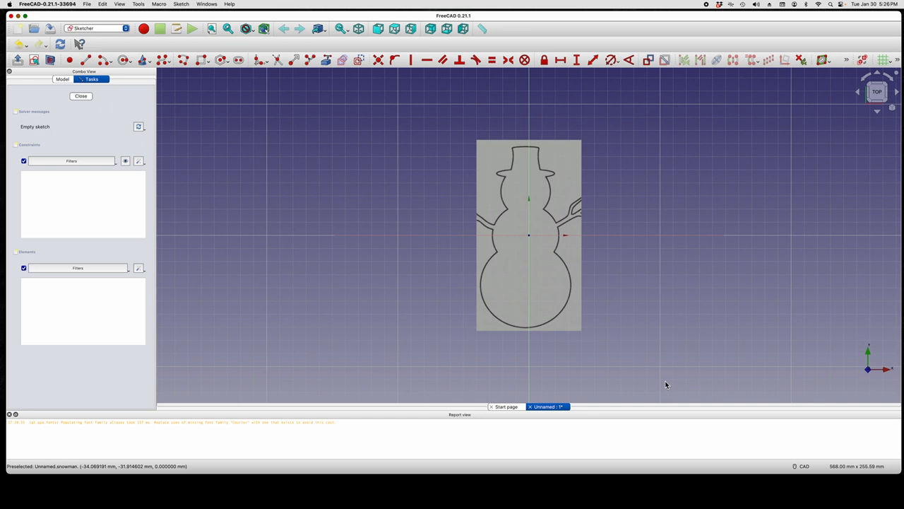
key("shift+super+5")
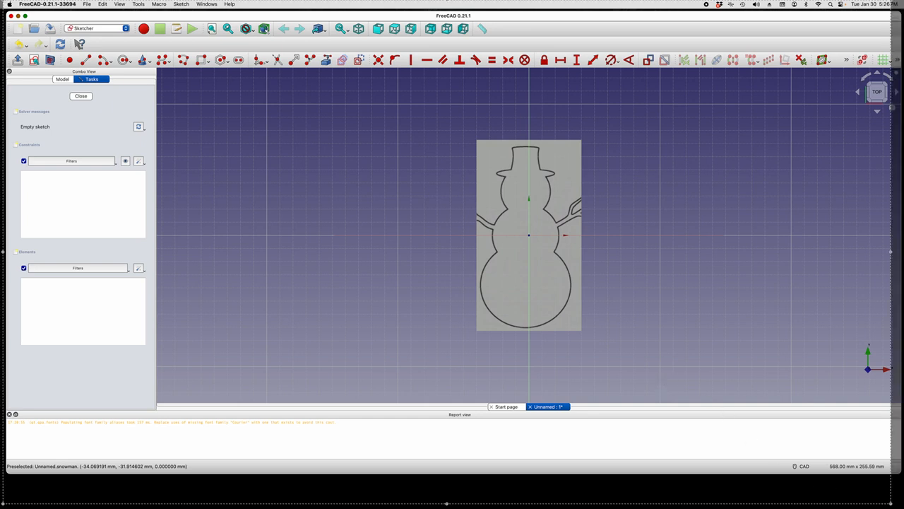
key("Return")
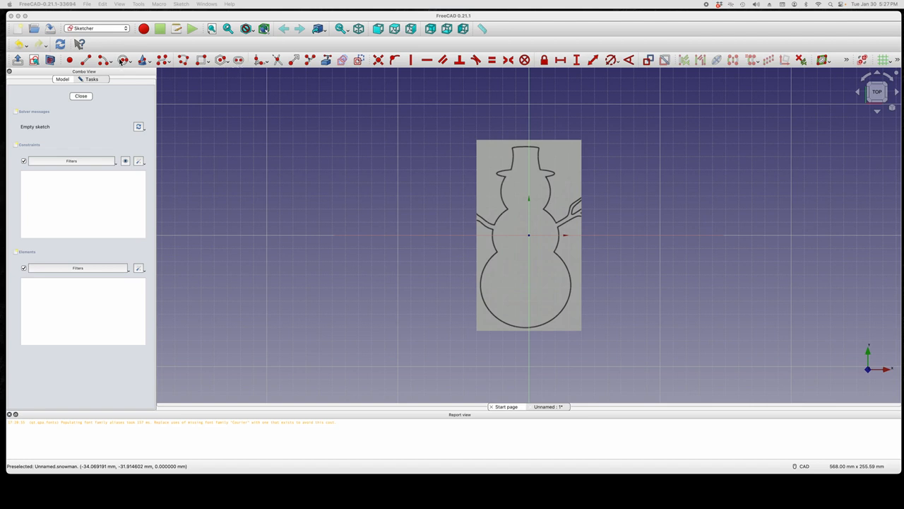
Step: Start a B-spline on the vertical axis at the snowman's base and place control points up its left side to the neck
left_click(161, 63)
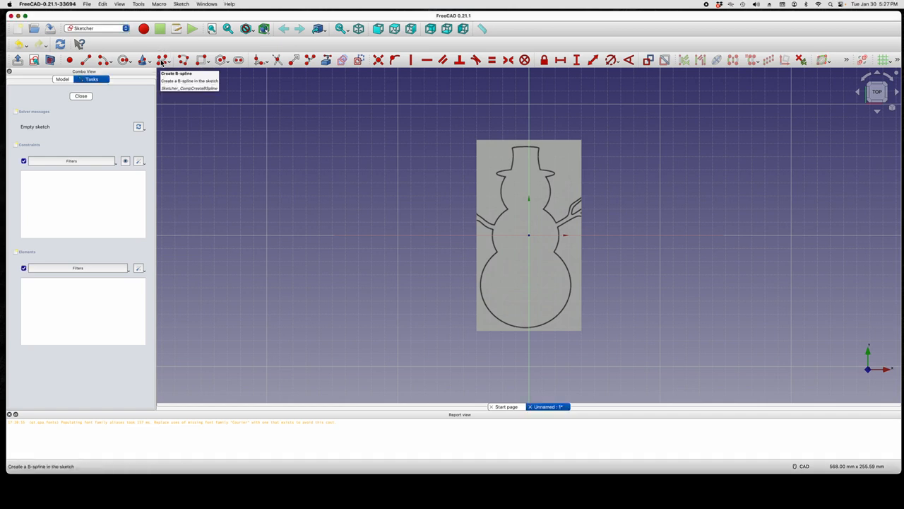
left_click(161, 62)
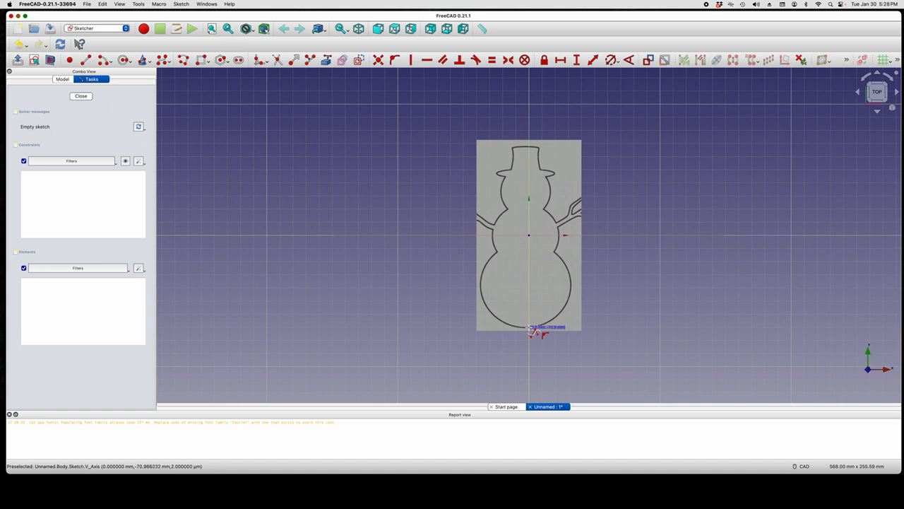
left_click(529, 329)
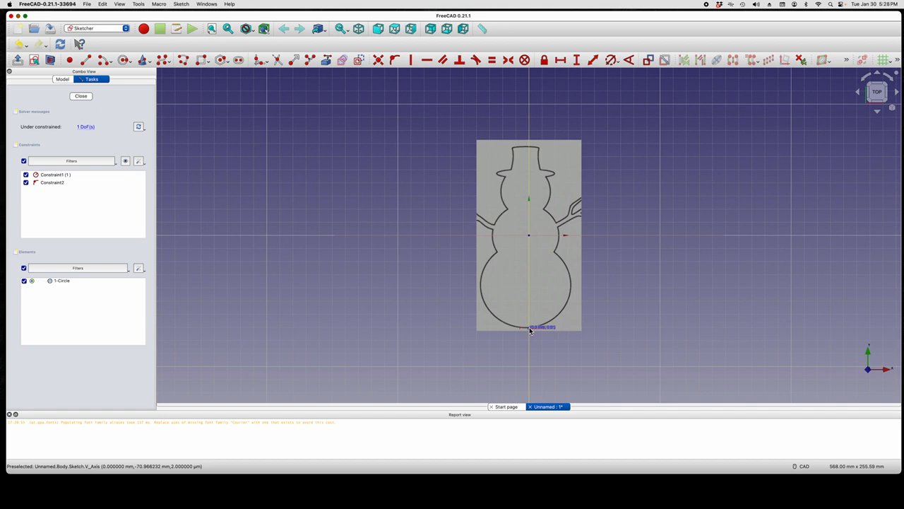
left_click(488, 308)
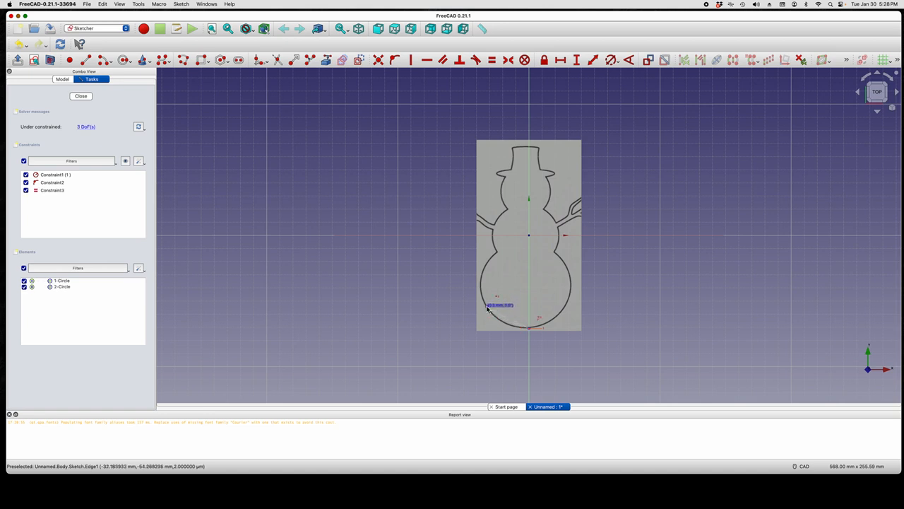
left_click(487, 269)
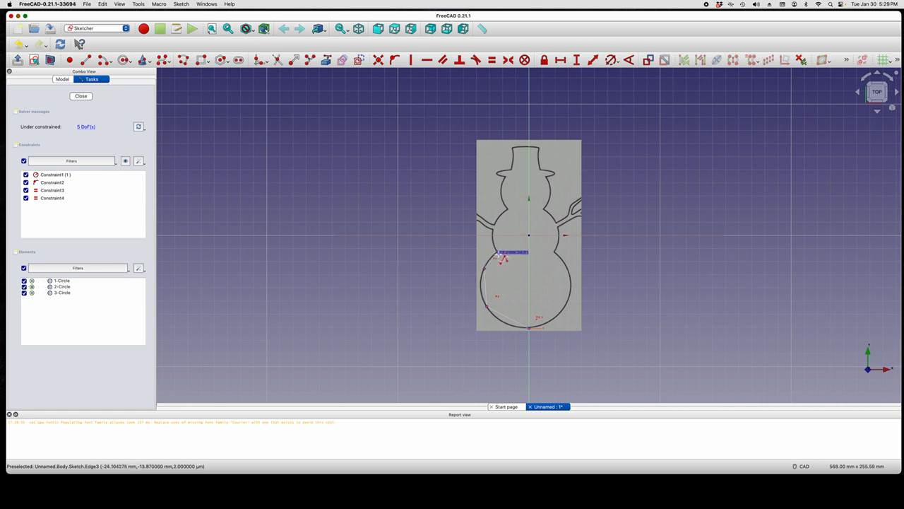
left_click(498, 256)
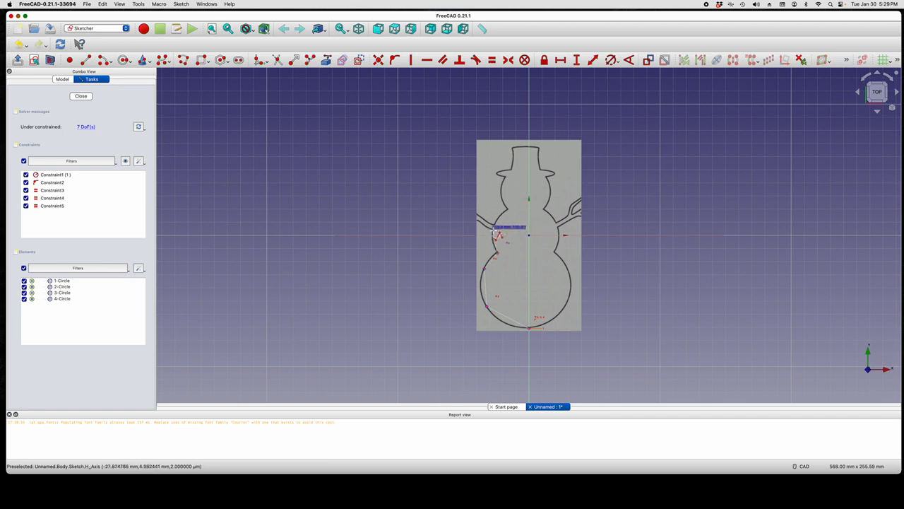
left_click(495, 226)
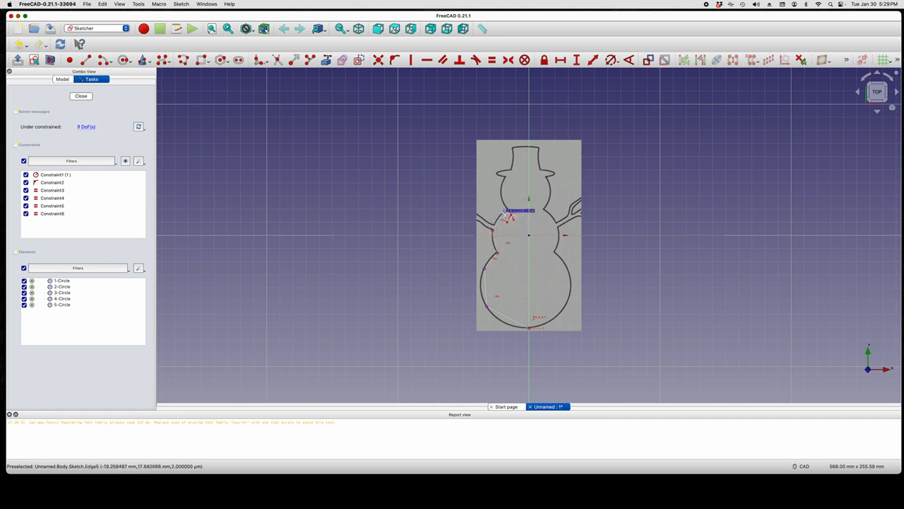
left_click(503, 216)
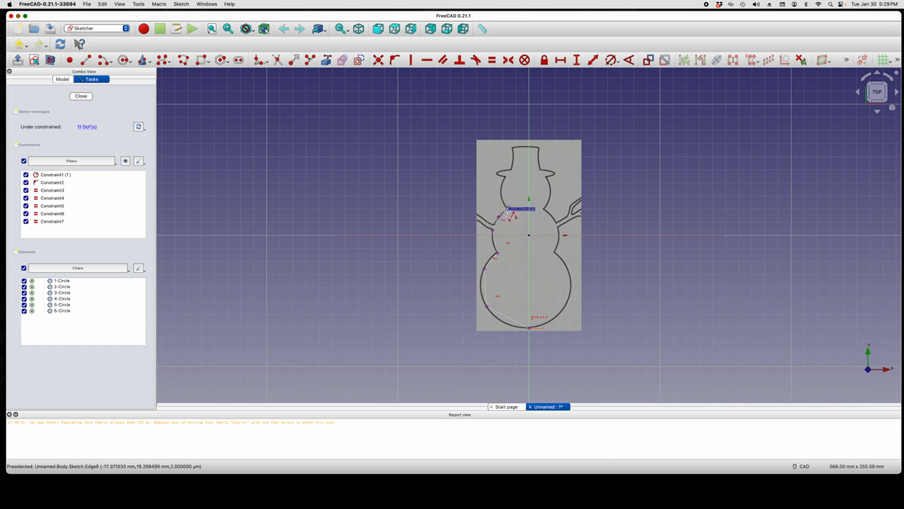
left_click(508, 213)
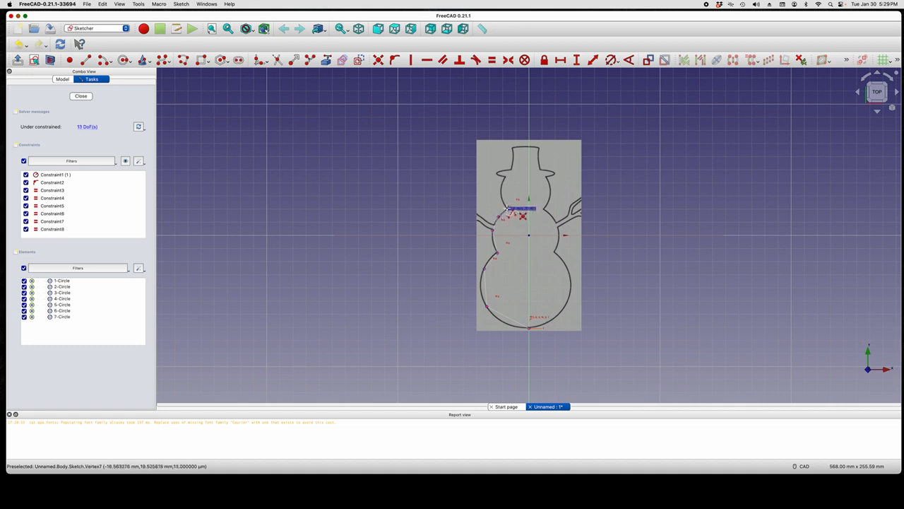
Step: Continue the B-spline around the left side of the head, hat brim and hat, ending it on the vertical axis at the hat's top
left_click(505, 198)
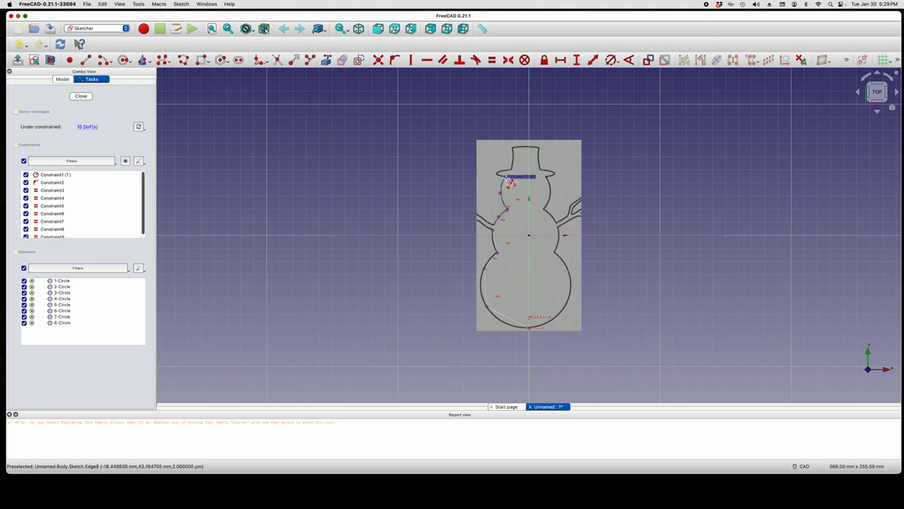
left_click(505, 181)
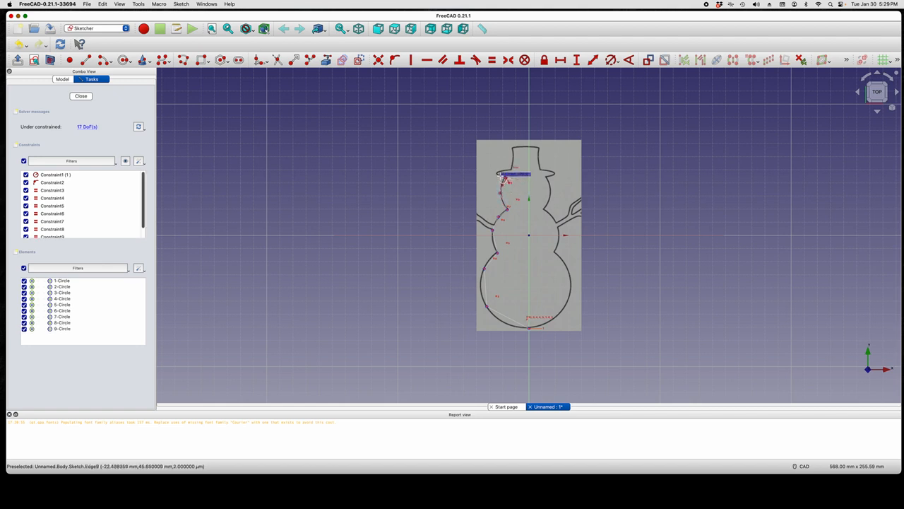
left_click(499, 175)
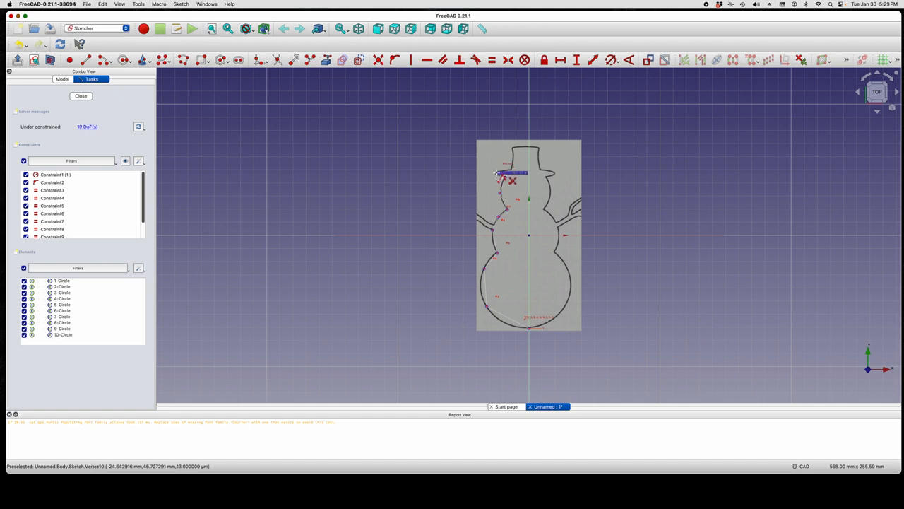
left_click(507, 172)
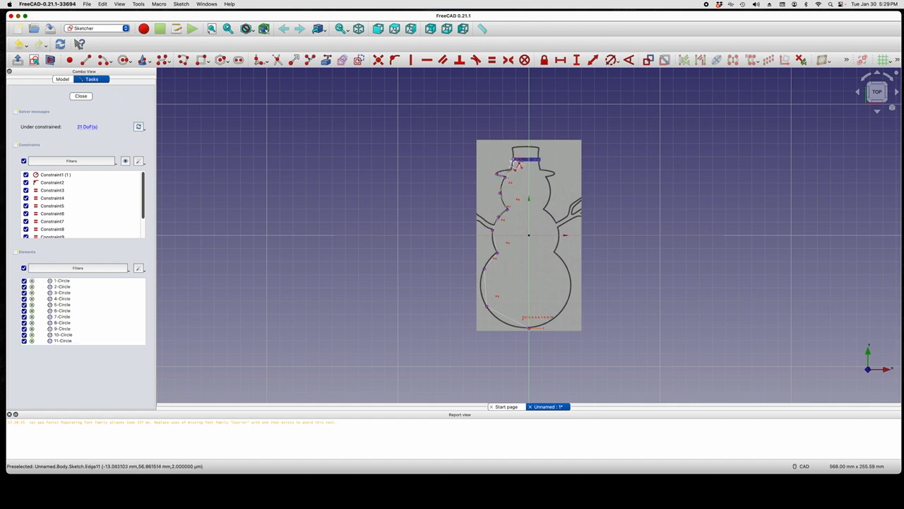
left_click(516, 160)
left_click(512, 148)
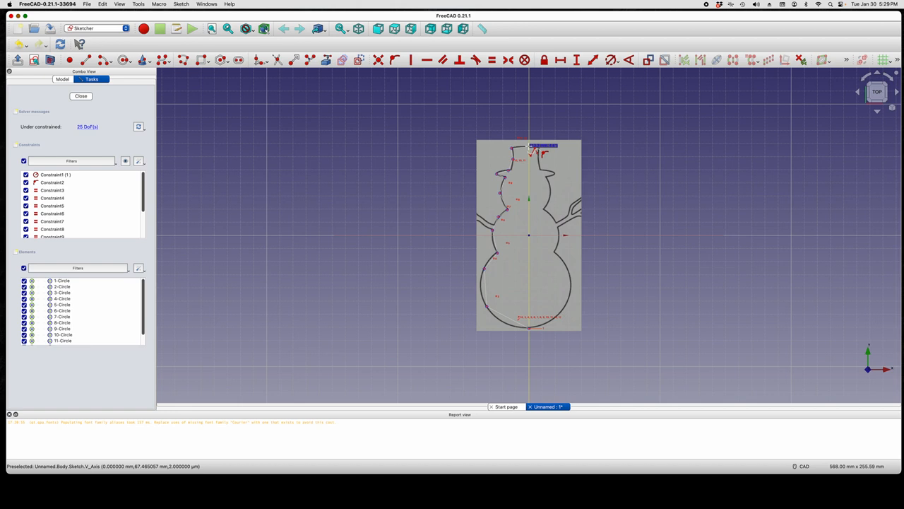
left_click(528, 146)
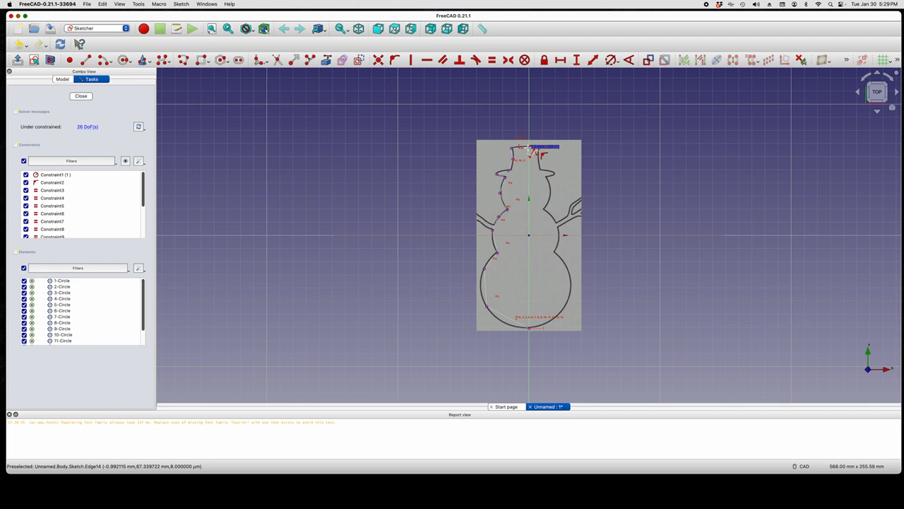
right_click(529, 147)
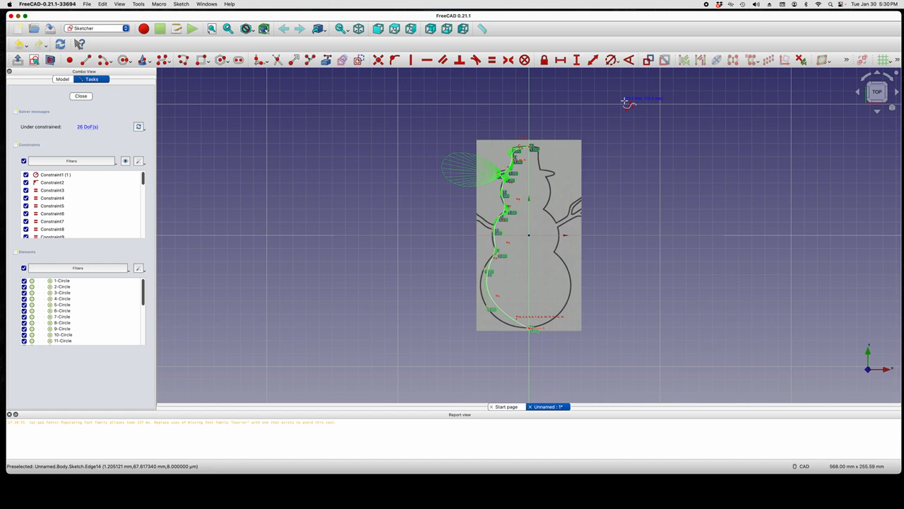
right_click(346, 200)
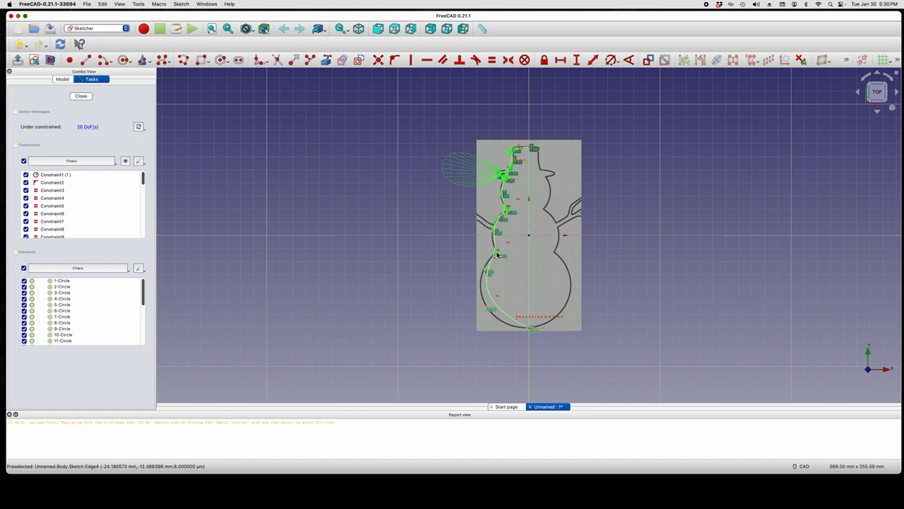
Step: Reposition the B-spline's control points along the lower ball, middle ball and head to fit the snowman's left outline
left_click_drag(486, 310, 484, 313)
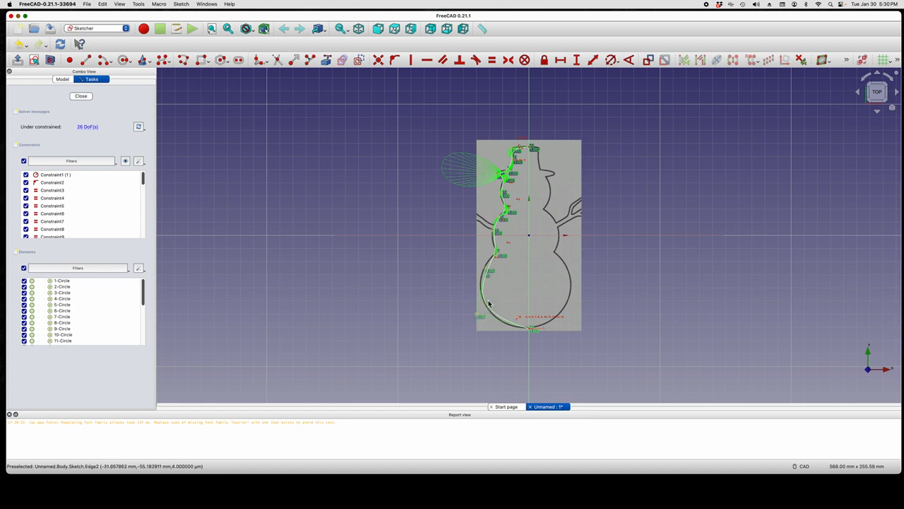
left_click_drag(485, 269, 491, 241)
left_click_drag(504, 199, 499, 175)
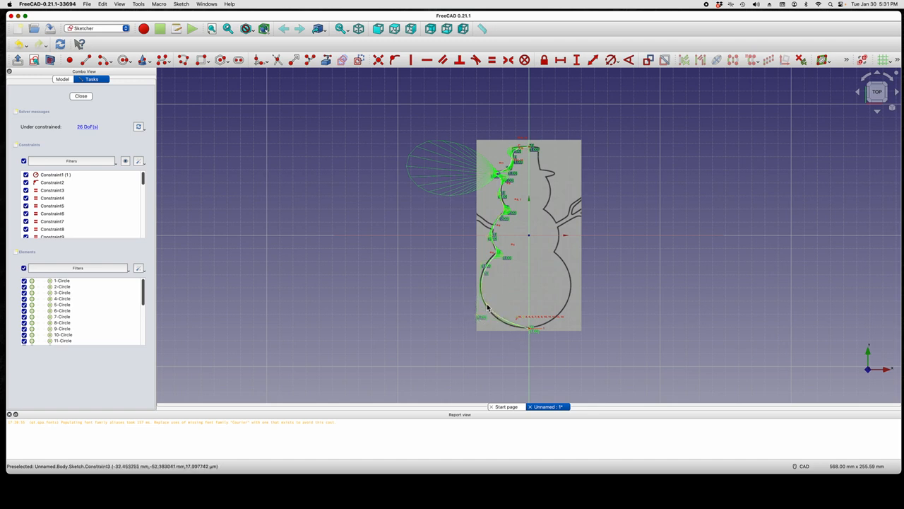
mouse_move(479, 317)
left_mouse_down()
mouse_move(488, 324)
mouse_move(479, 321)
left_mouse_up()
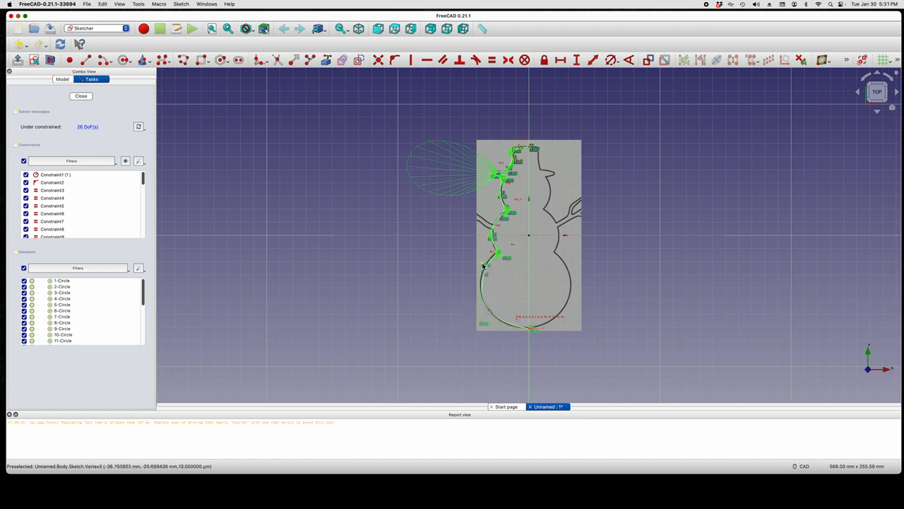
left_click_drag(484, 267, 482, 263)
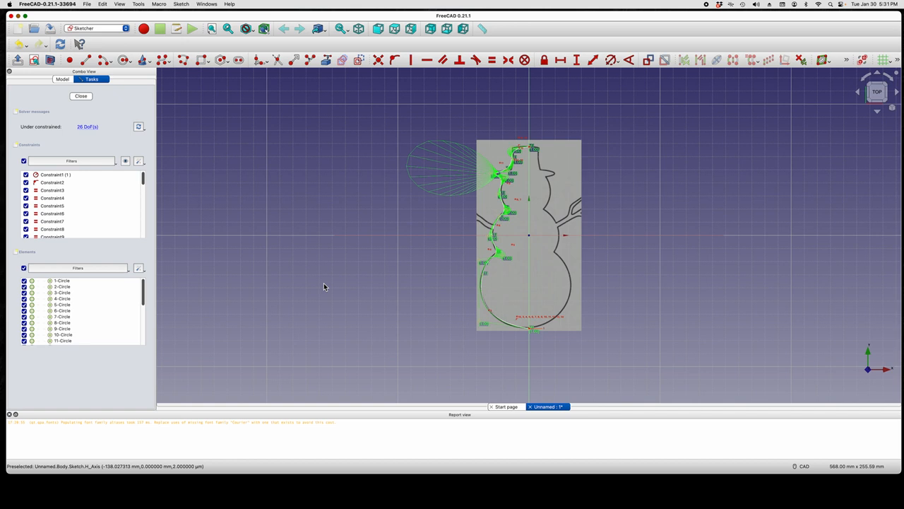
Step: Mirror the left-hand B-spline about the sketch's vertical axis with the Symmetry tool
left_click(504, 324)
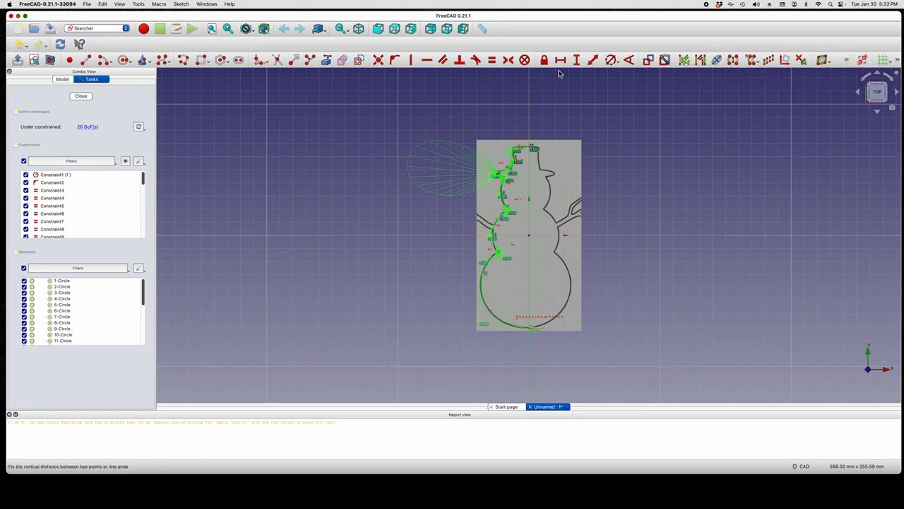
left_click(142, 5)
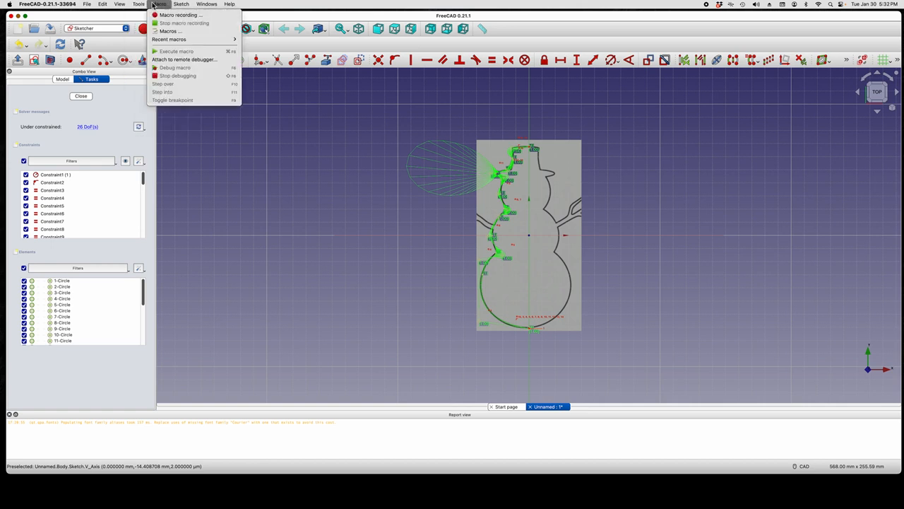
mouse_move(175, 6)
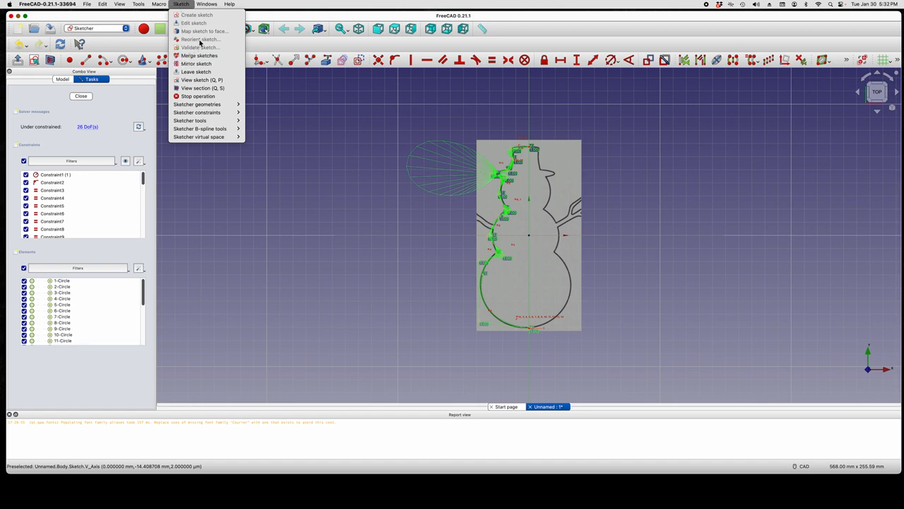
mouse_move(205, 5)
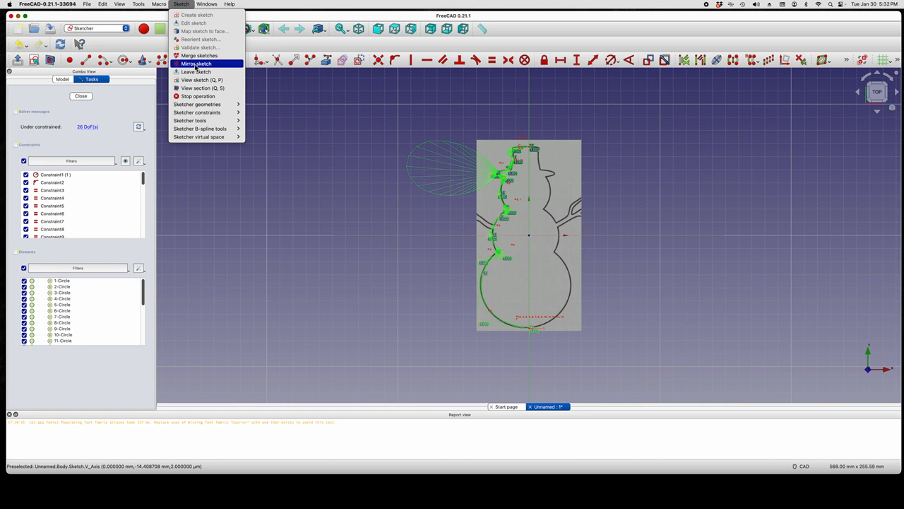
mouse_move(201, 122)
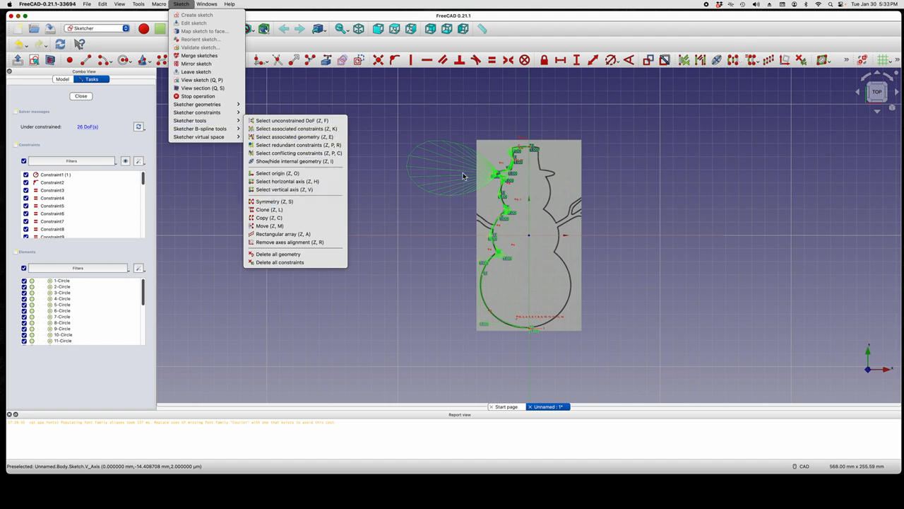
left_click(272, 205)
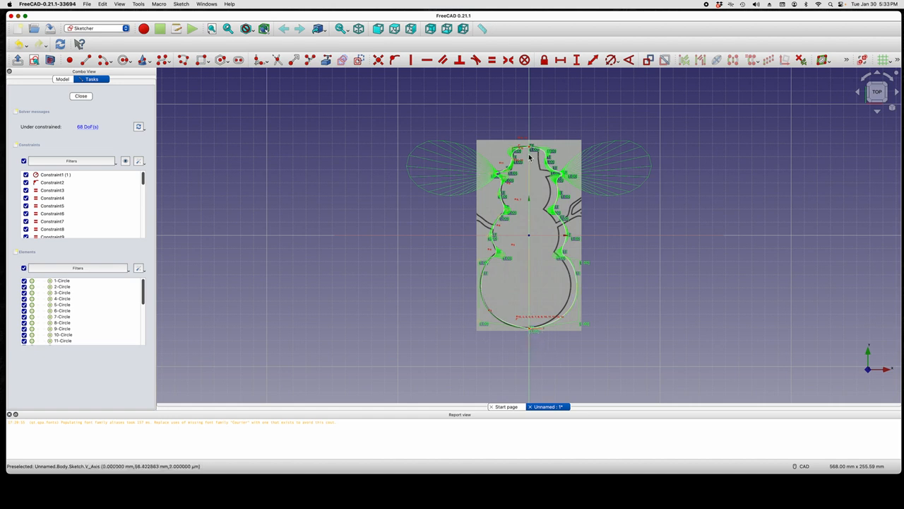
Step: Pull the mirrored spline's bottom endpoint away and make it coincident with the original spline's endpoint at the snowman's base
left_click(535, 328)
left_click_drag(535, 329, 539, 341)
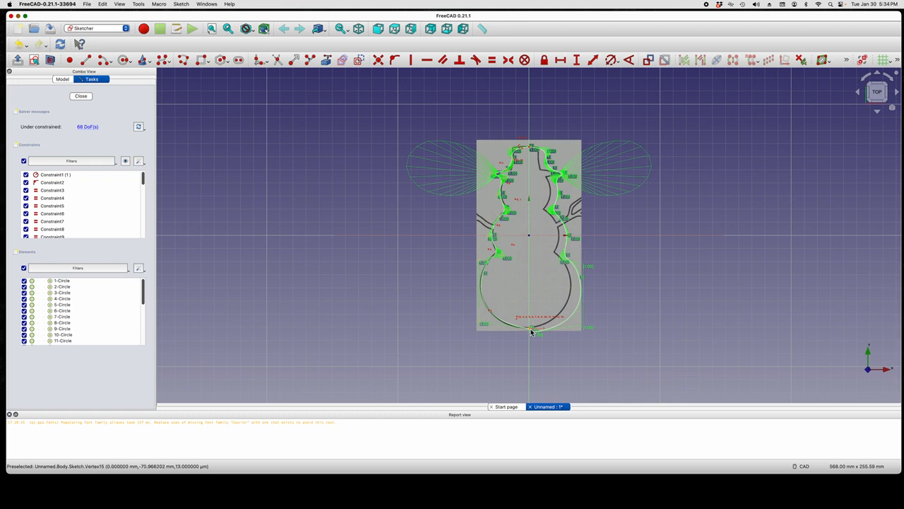
left_click(531, 331)
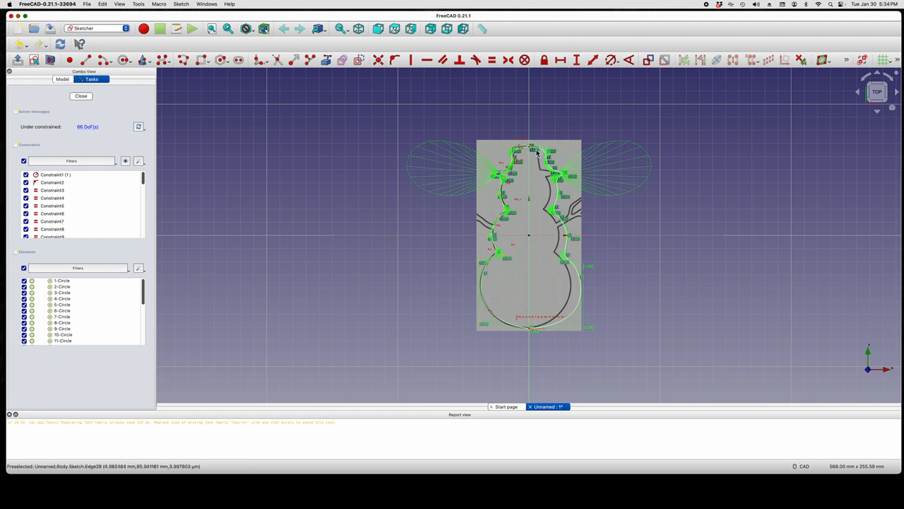
Step: Try to join the two splines' top endpoints at the hat with a coincident constraint, and undo the attempt
left_click_drag(533, 148, 539, 149)
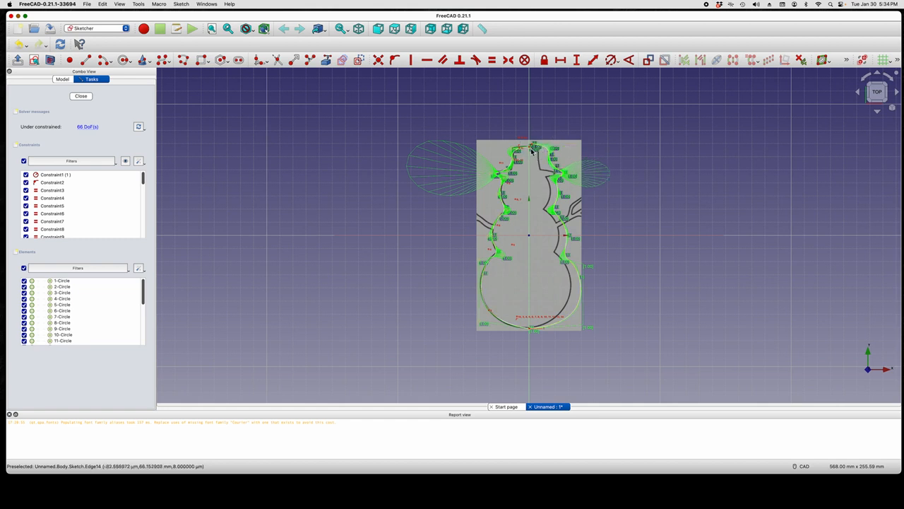
left_click(534, 148)
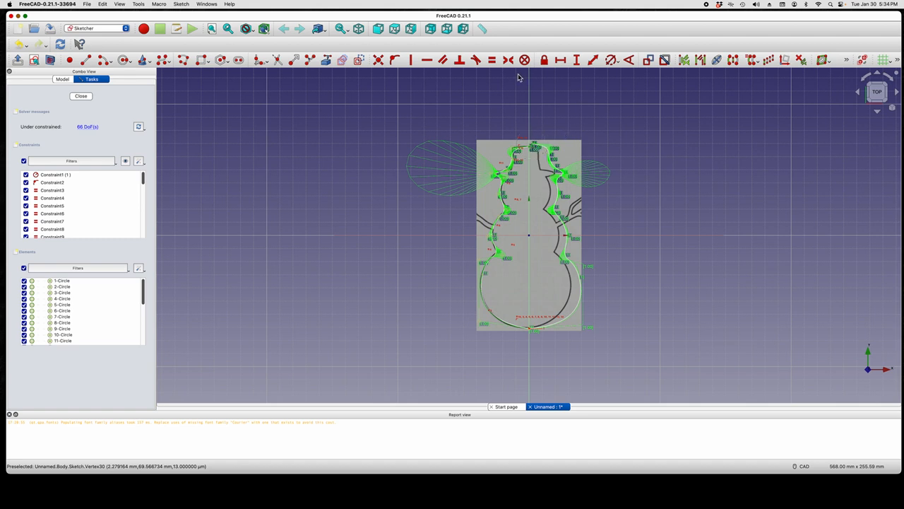
left_click(379, 61)
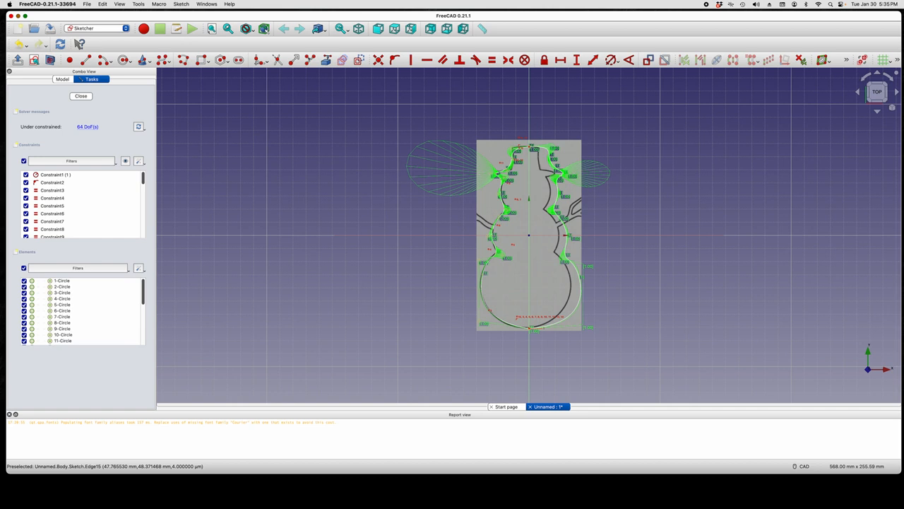
left_click(534, 146)
key("super+z")
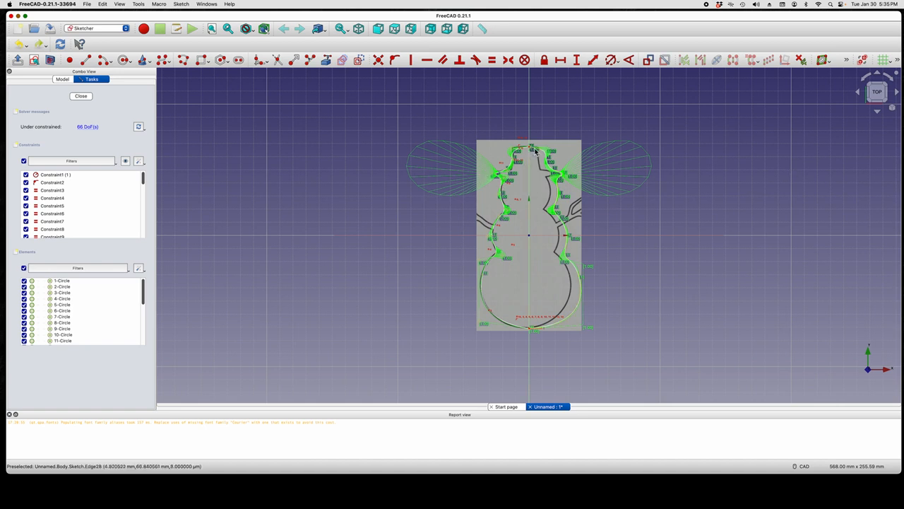
Step: Make the two splines' top endpoints at the hat coincident and finish editing the sketch
left_click_drag(534, 150, 535, 155)
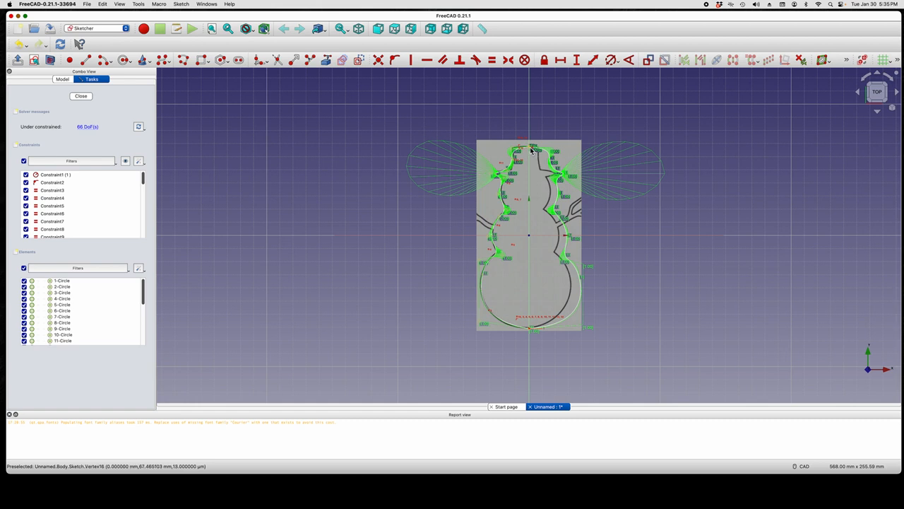
left_click(531, 148)
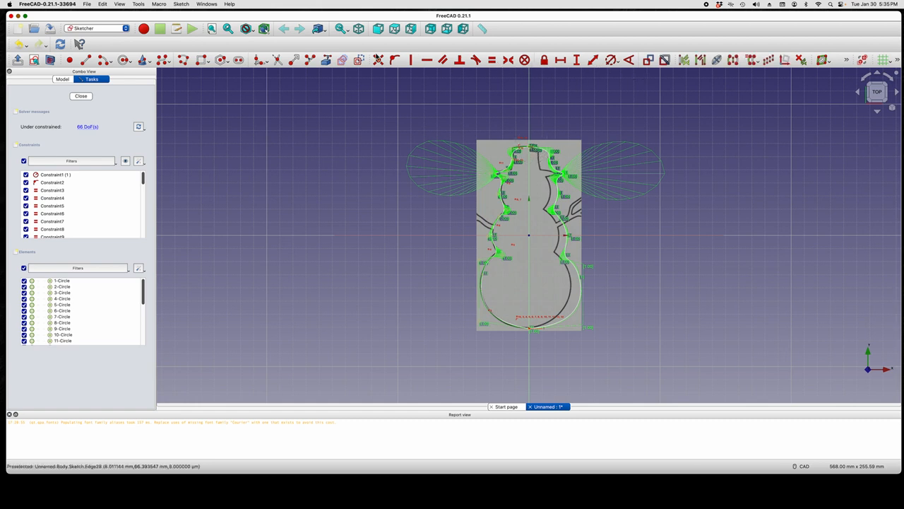
left_click(379, 59)
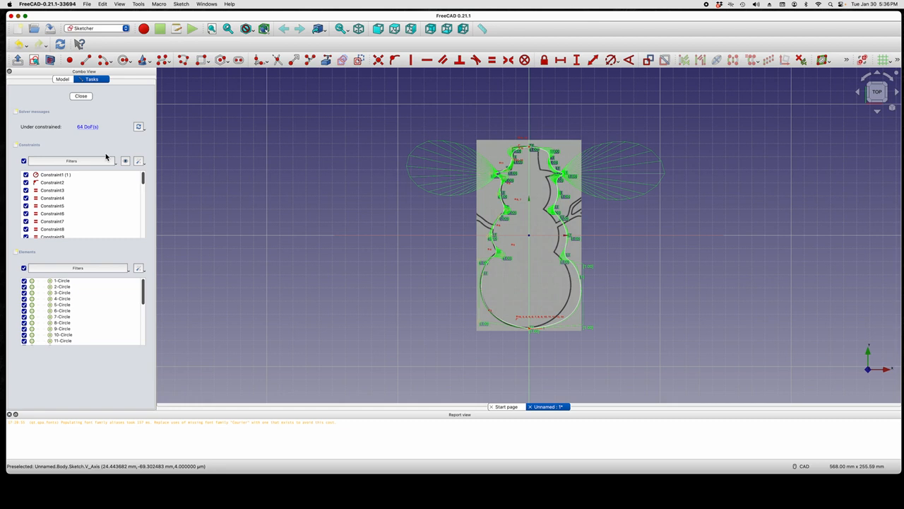
left_click(82, 97)
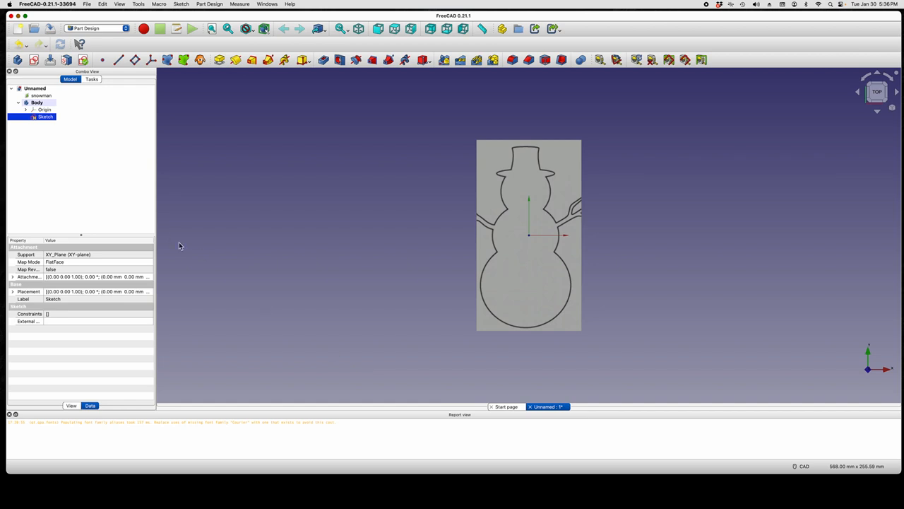
Step: Hide the imported snowman image and switch to the Part workbench with the sketch selected
left_click(43, 96)
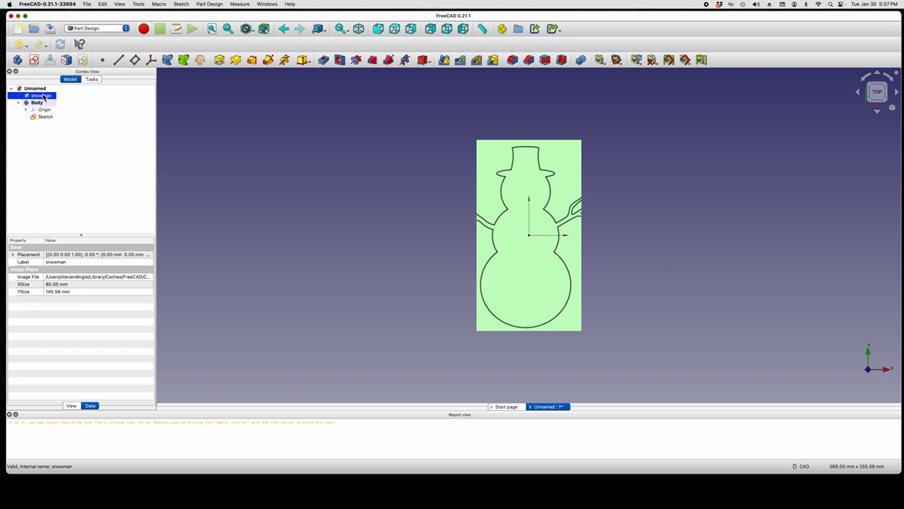
key("space")
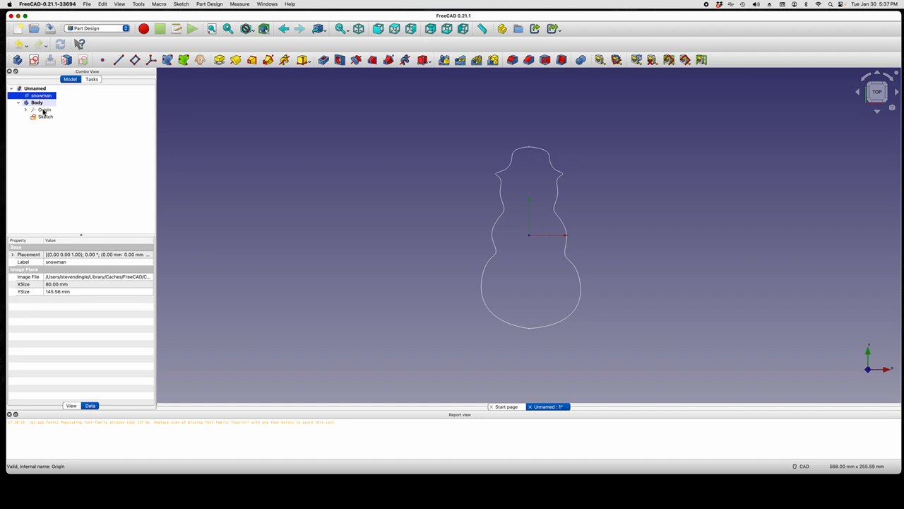
left_click(37, 103)
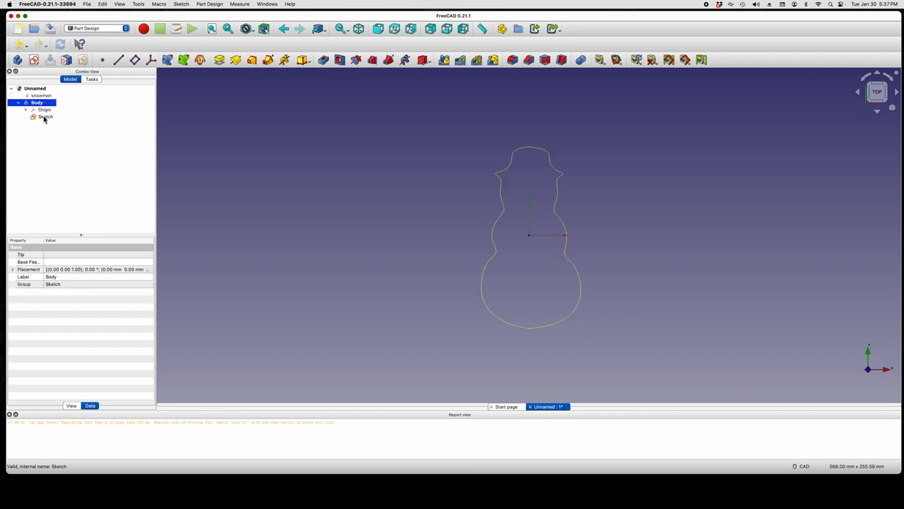
left_click(44, 118)
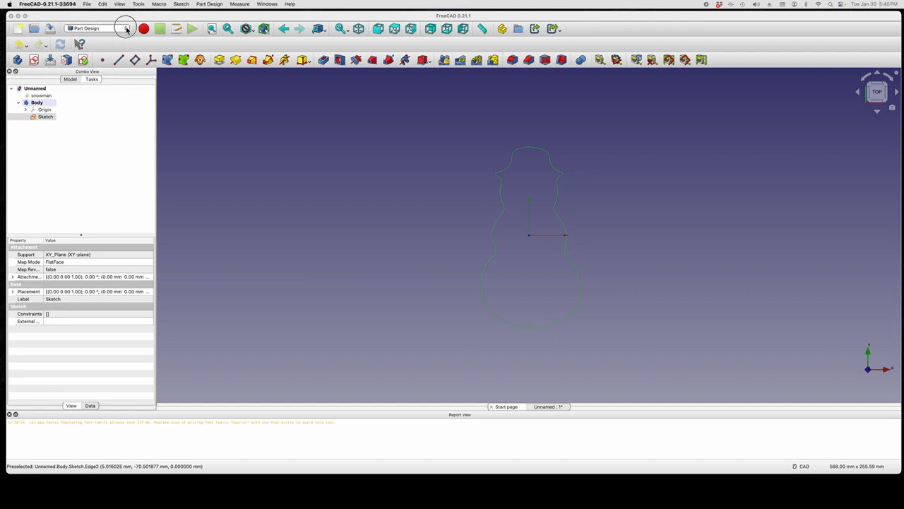
left_click(126, 28)
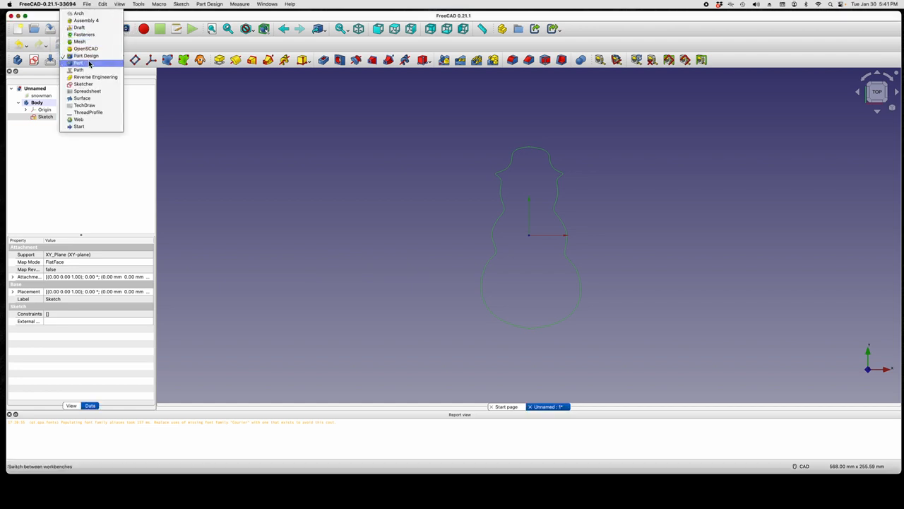
left_click(89, 63)
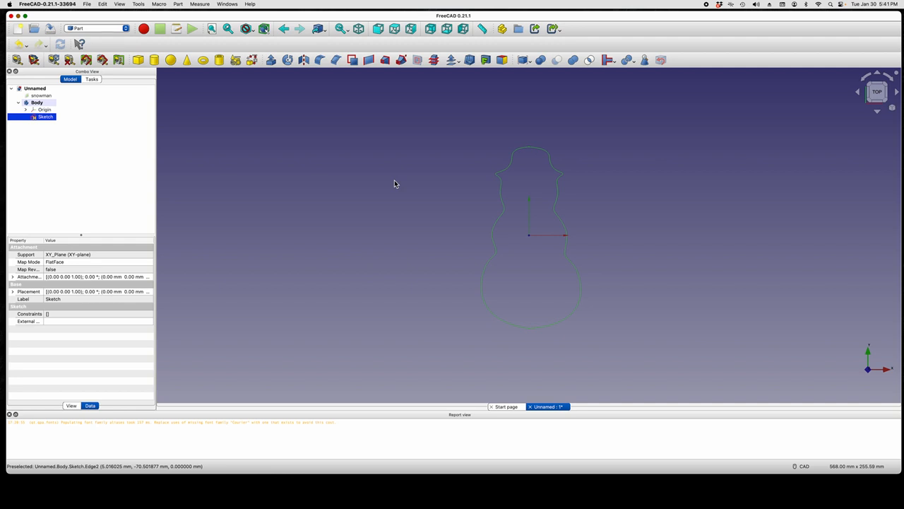
Step: Check the contour's left half by selecting it in the 3D view, and clear the selection
left_click(279, 170)
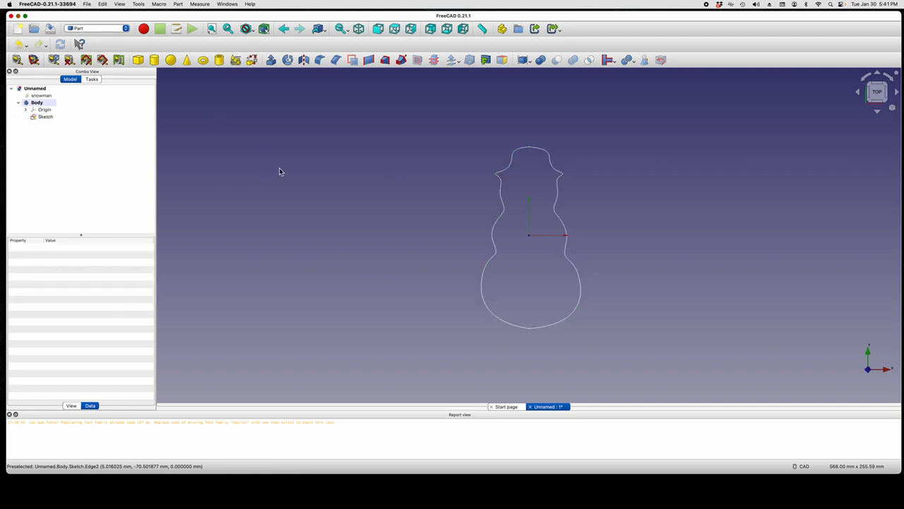
left_click(498, 223)
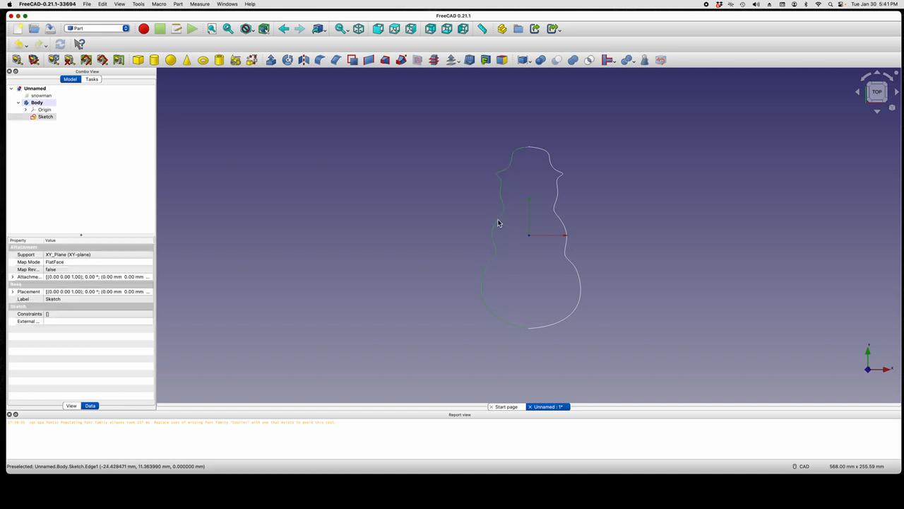
left_click(204, 185)
left_click(493, 230)
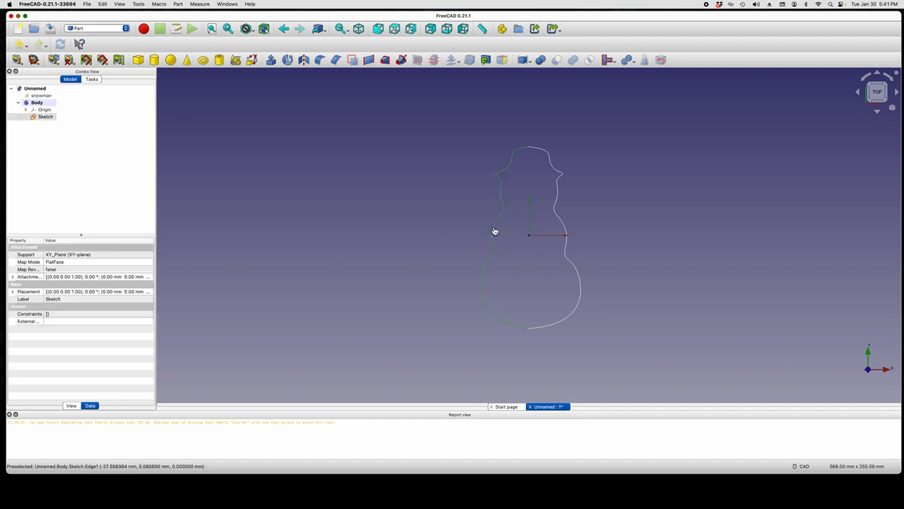
left_click(271, 216)
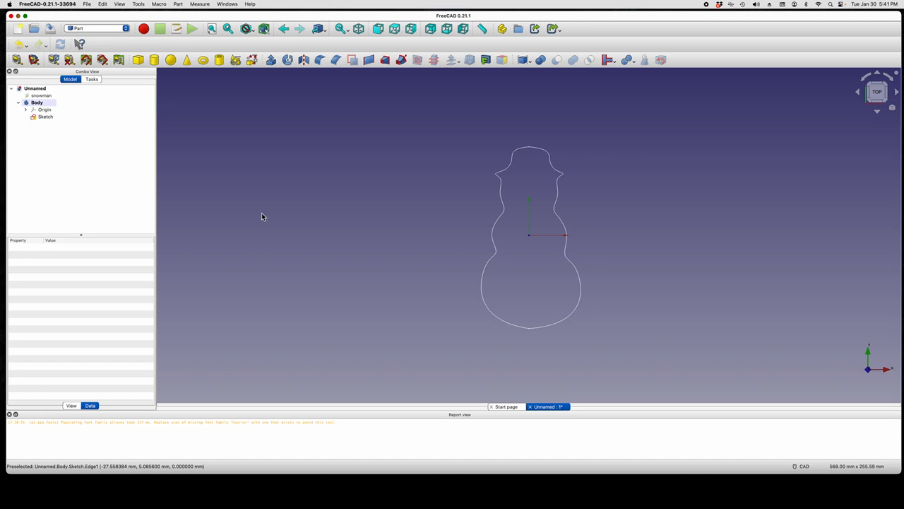
Step: Start a 2D offset of the whole snowman sketch and set the offset to 2 mm
left_click(47, 117)
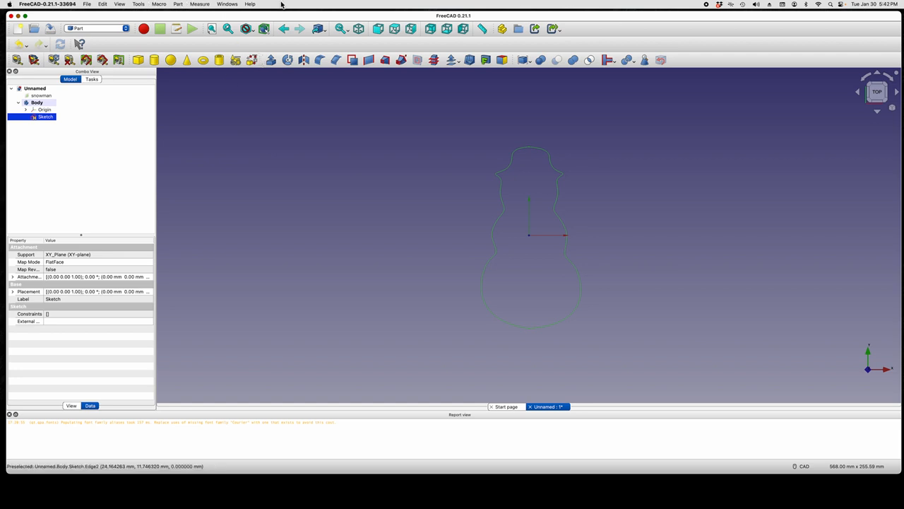
left_click(177, 4)
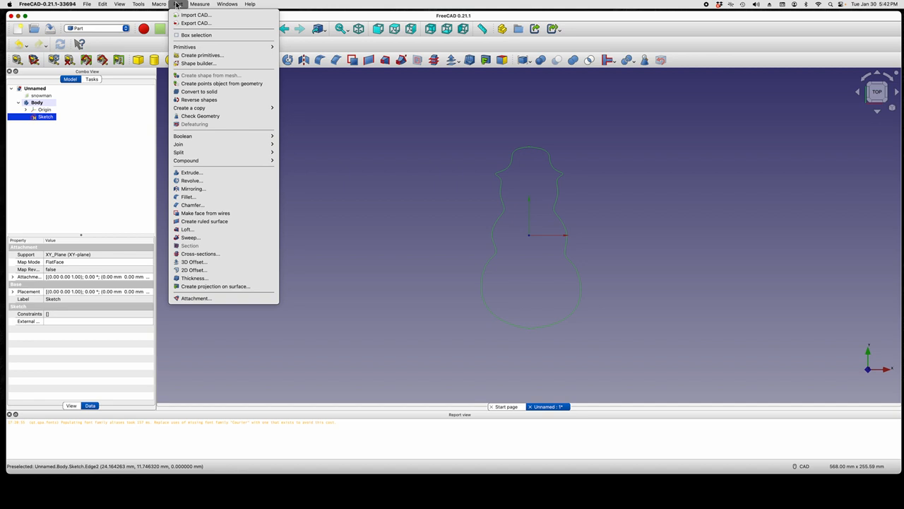
left_click(194, 272)
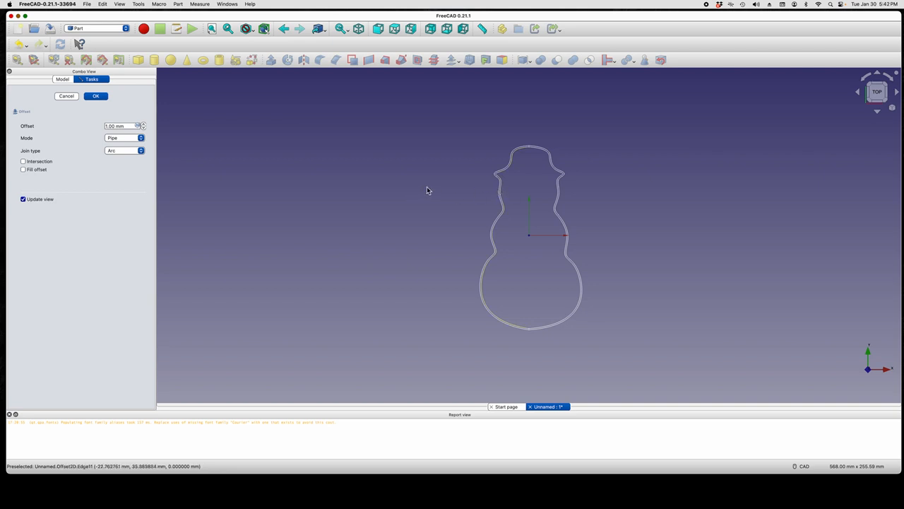
left_click(143, 123)
left_click(143, 123)
left_click(144, 124)
left_click(143, 124)
left_click(144, 124)
left_click(143, 123)
left_click(143, 123)
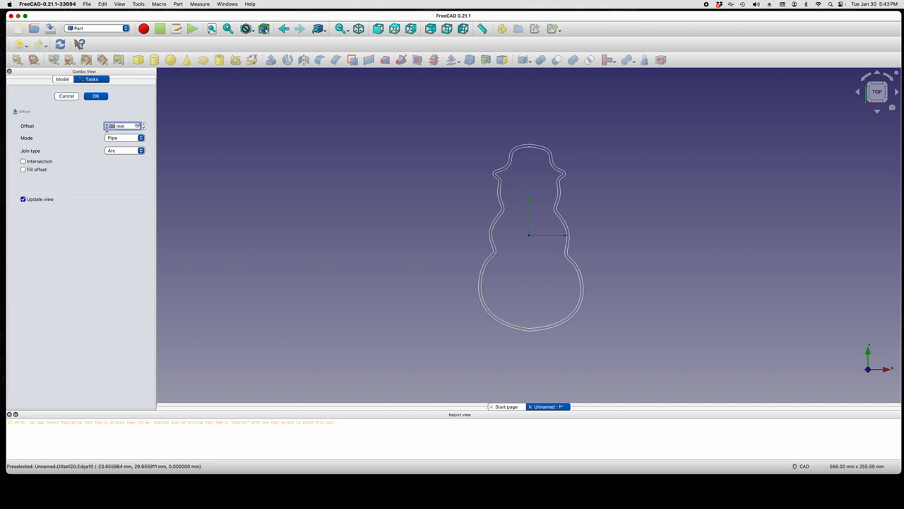
Step: Try the offset inward at -2 mm, restore 2 mm, and create it with Fill offset enabled
type("-")
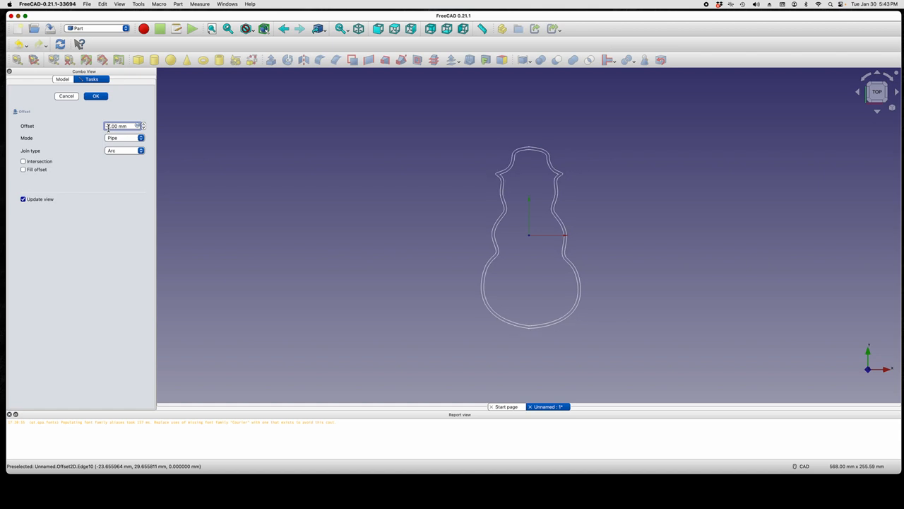
key("BackSpace")
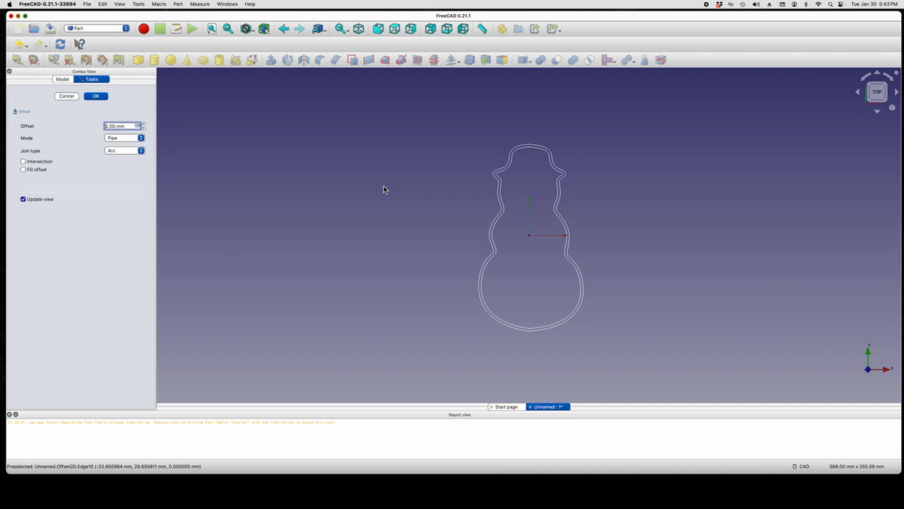
left_click(24, 169)
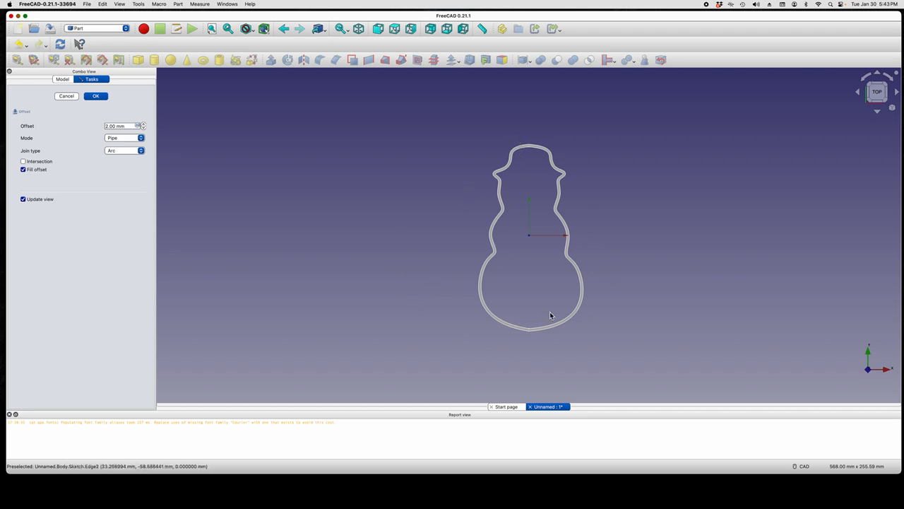
left_click(104, 98)
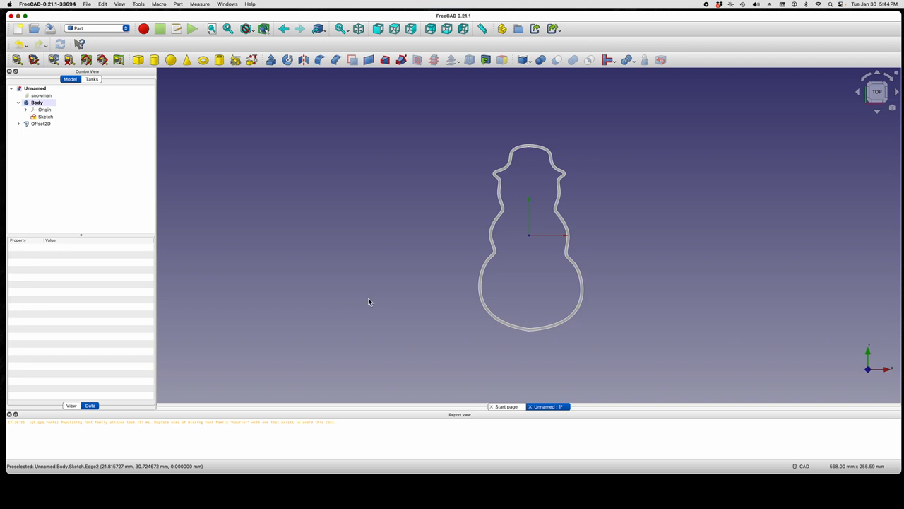
Step: Extrude the filled 2D offset 20 mm along its normal
left_click(40, 125)
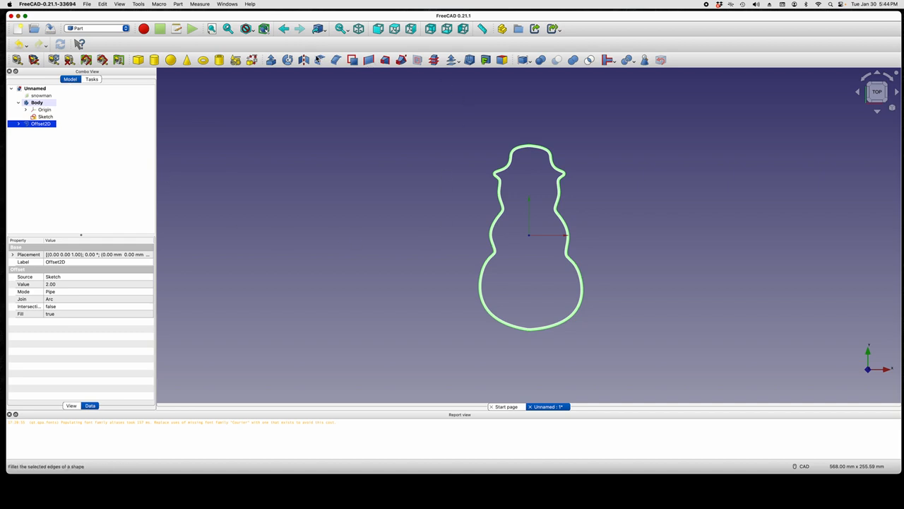
left_click(270, 60)
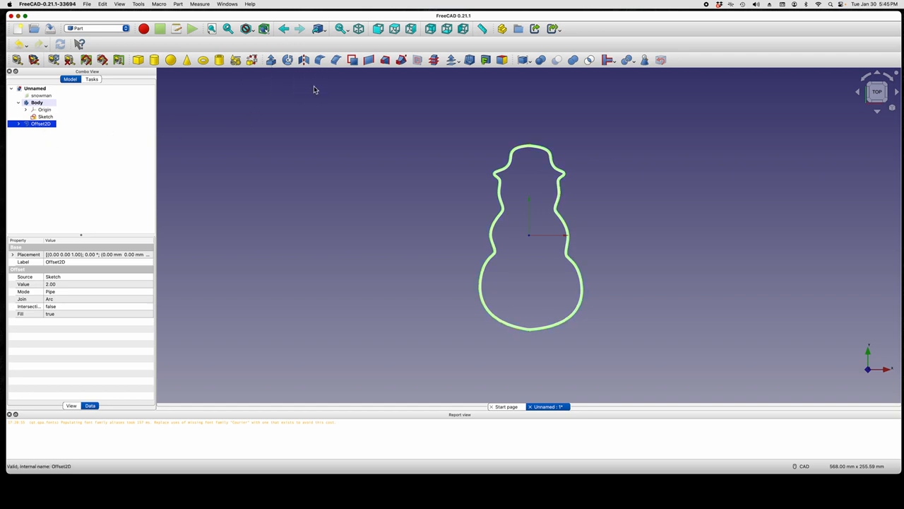
left_click(271, 61)
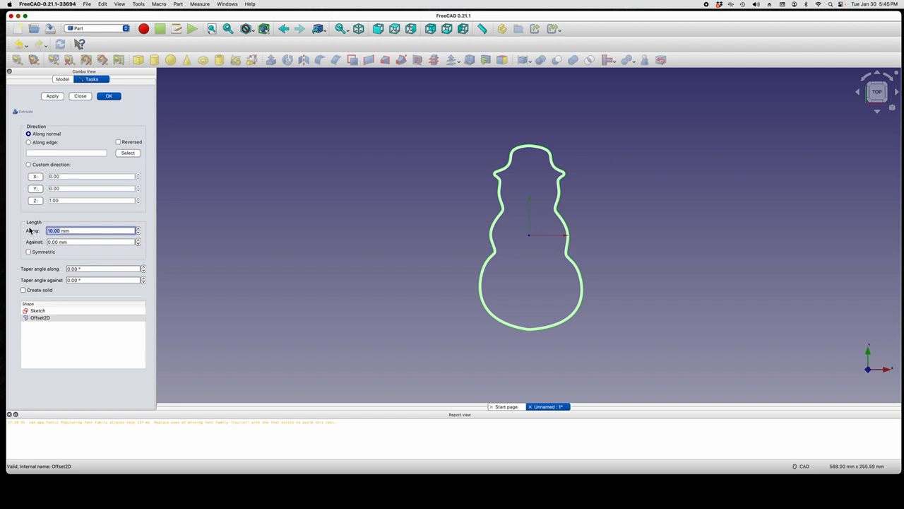
type("20")
left_click(112, 97)
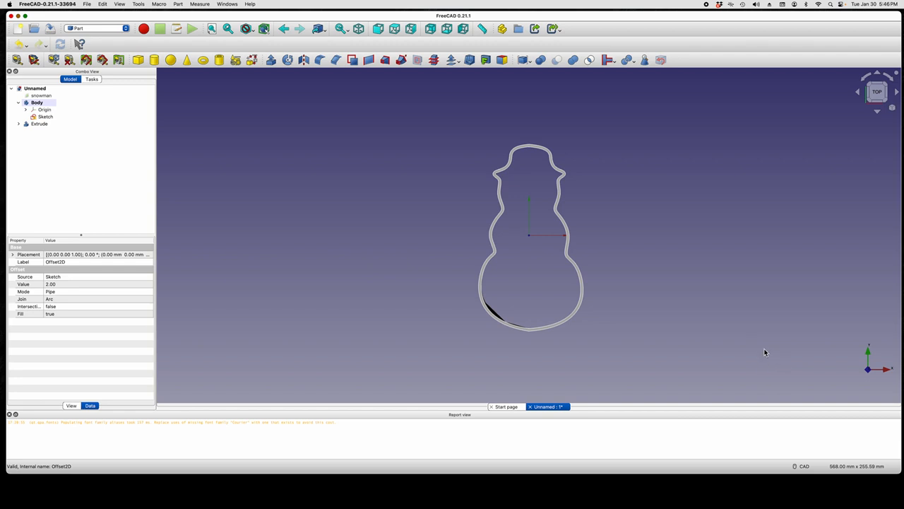
Step: Turn the extruded snowman a full revolution sideways to examine its walls from all around
left_click(897, 94)
left_click(897, 93)
left_click(897, 94)
left_click(898, 93)
left_click(897, 93)
left_click(897, 93)
left_click(897, 94)
left_click(897, 94)
left_click(897, 93)
left_click(897, 93)
left_click(897, 94)
left_click(897, 93)
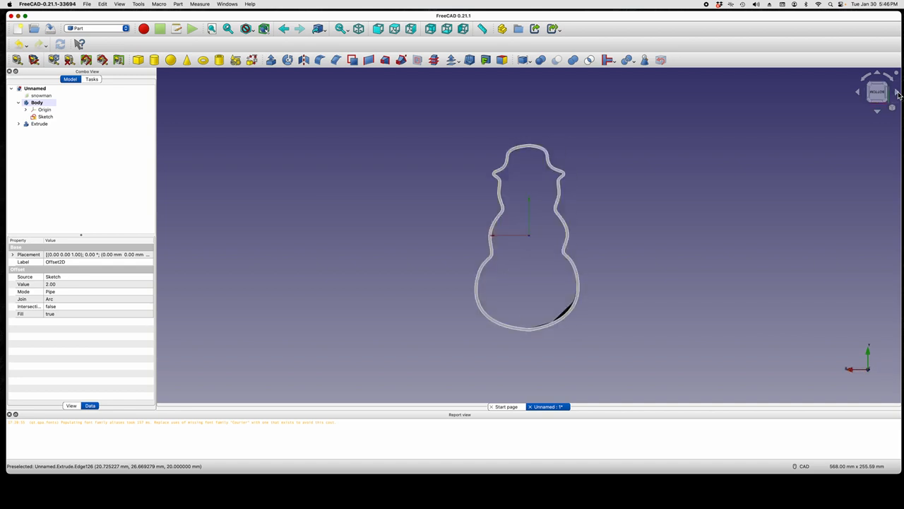
left_click(897, 93)
left_click(897, 94)
left_click(897, 94)
left_click(897, 93)
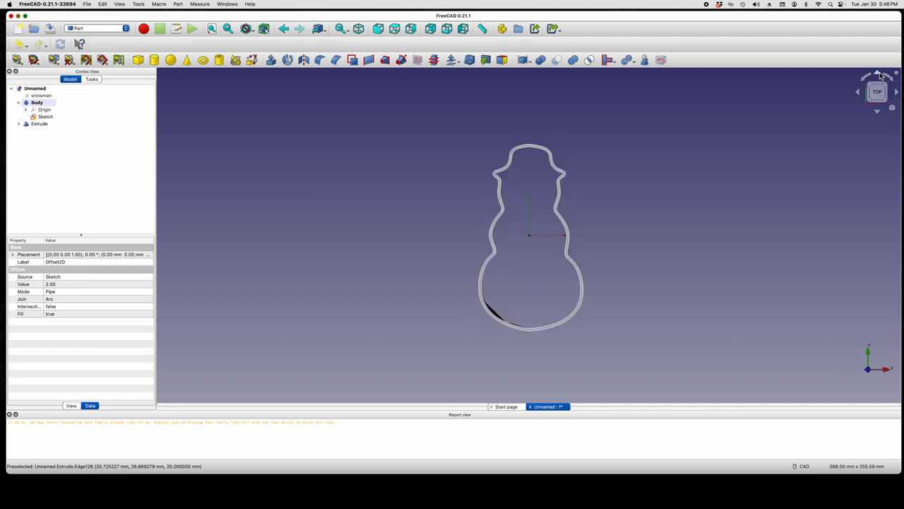
Step: Tilt the extruded snowman through the front view to examine its height, and return to the top view
left_click(880, 75)
left_click(880, 75)
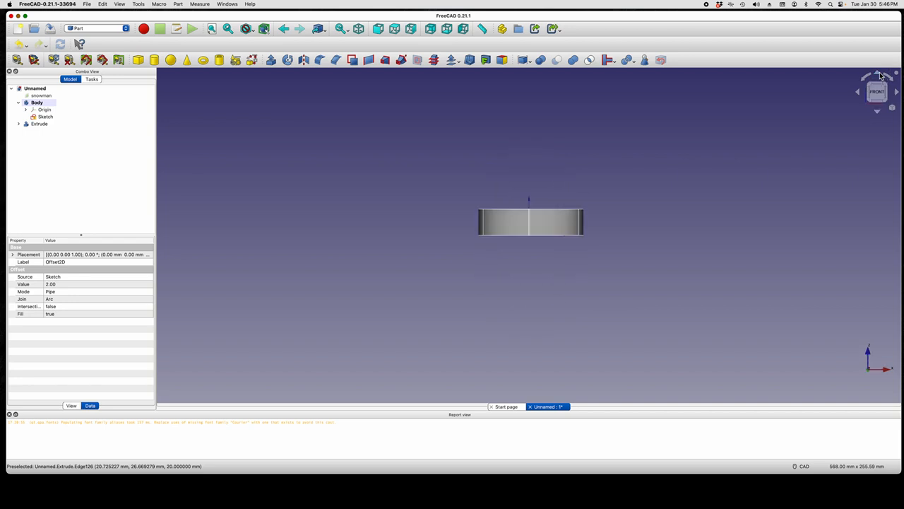
left_click(877, 112)
left_click(878, 113)
left_click(878, 113)
left_click(878, 113)
left_click(878, 113)
left_click(878, 113)
left_click(878, 113)
left_click(878, 113)
left_click(878, 113)
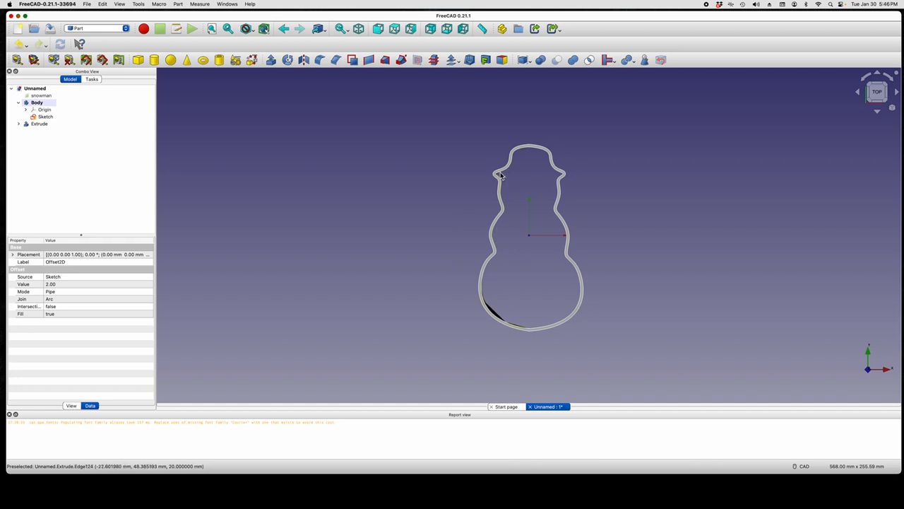
Step: Change the extrusion's underlying 2D offset to -2 mm so that the wall lies inside the traced contour
left_click(19, 124)
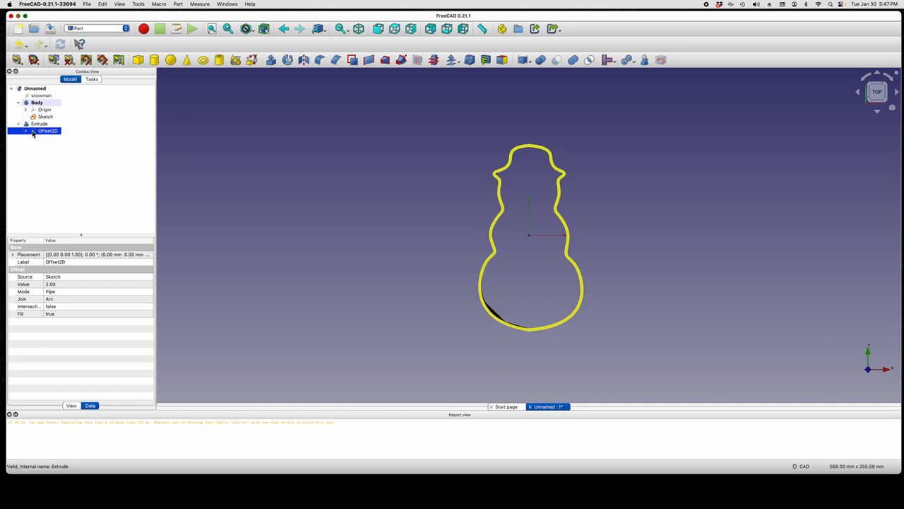
double_click(55, 132)
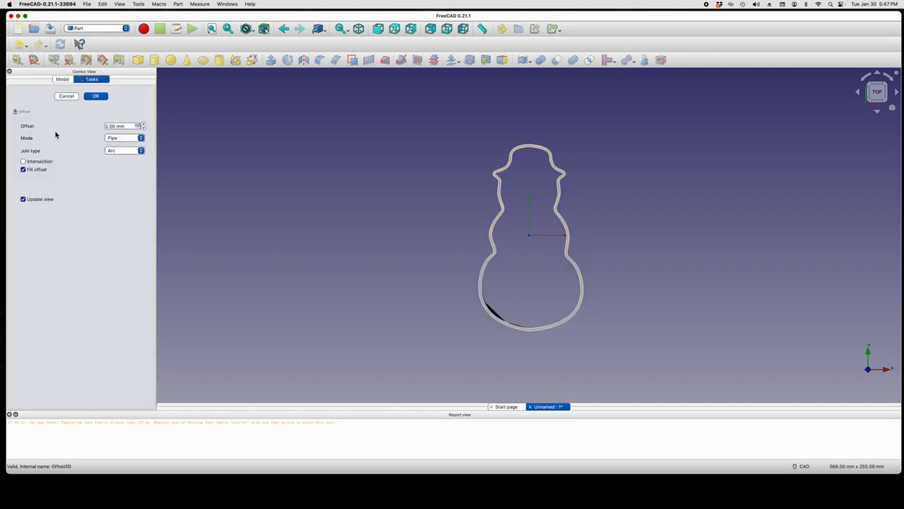
left_click(109, 126)
type("-")
left_click(102, 96)
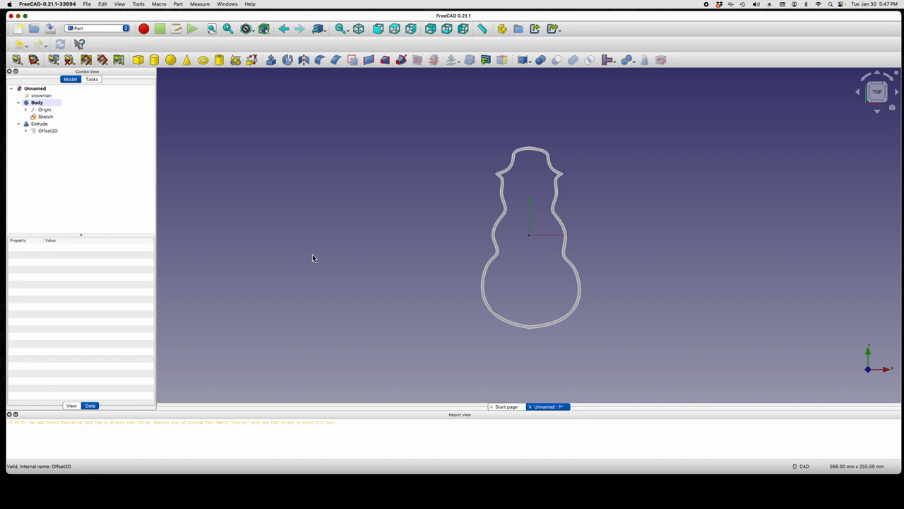
Step: Orbit the extruded snowman to an oblique angle and examine its thin wall in 3D
left_click(652, 289)
right_click(652, 289)
left_click(653, 294)
middle_click_drag(664, 303, 710, 345)
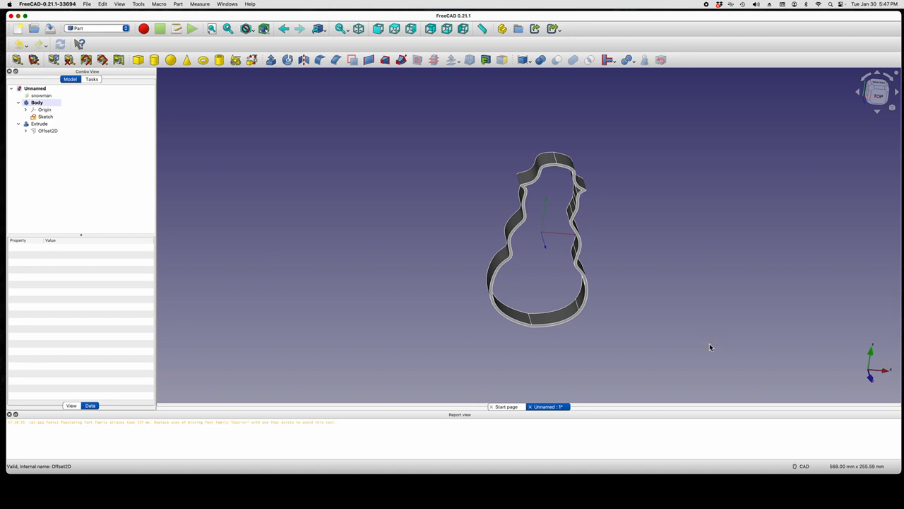
key("super+shift+5")
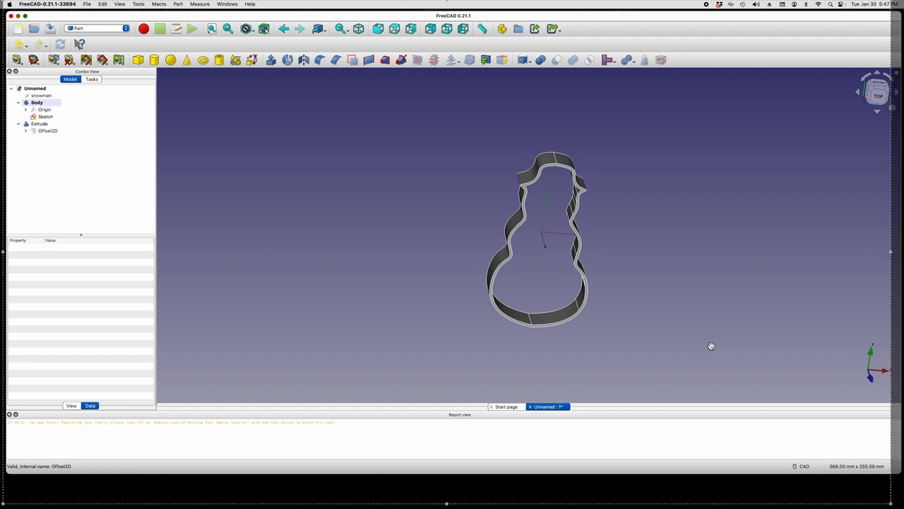
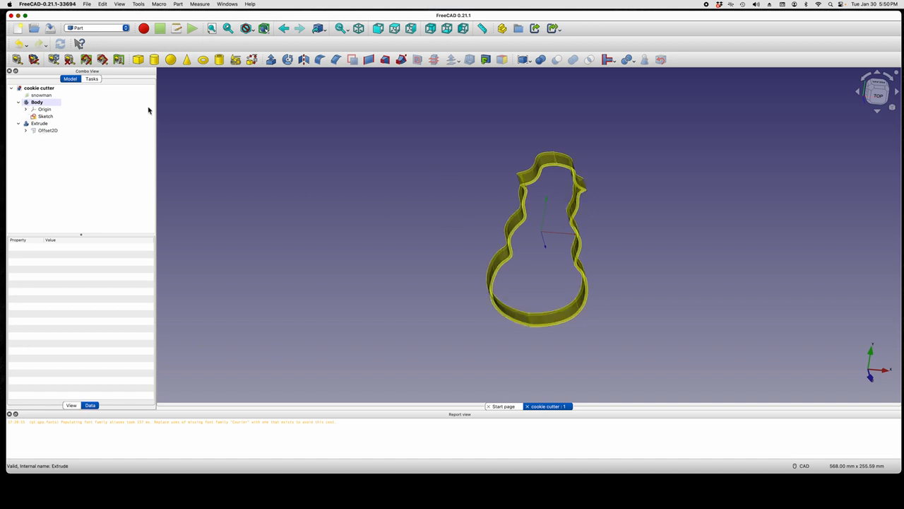
Step: Select the Extrude and Offset2D objects alternately to compare their geometry and properties, and clear the selection
left_click(42, 124)
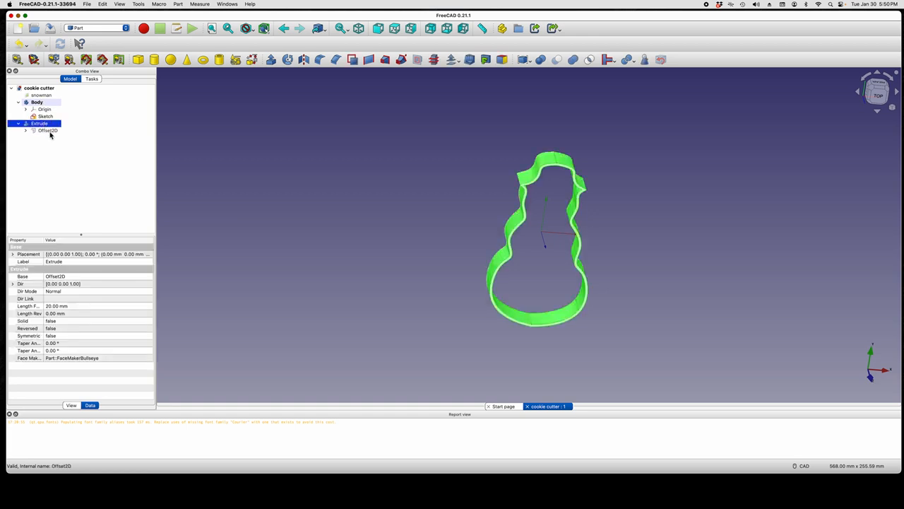
left_click(49, 133, "ctrl")
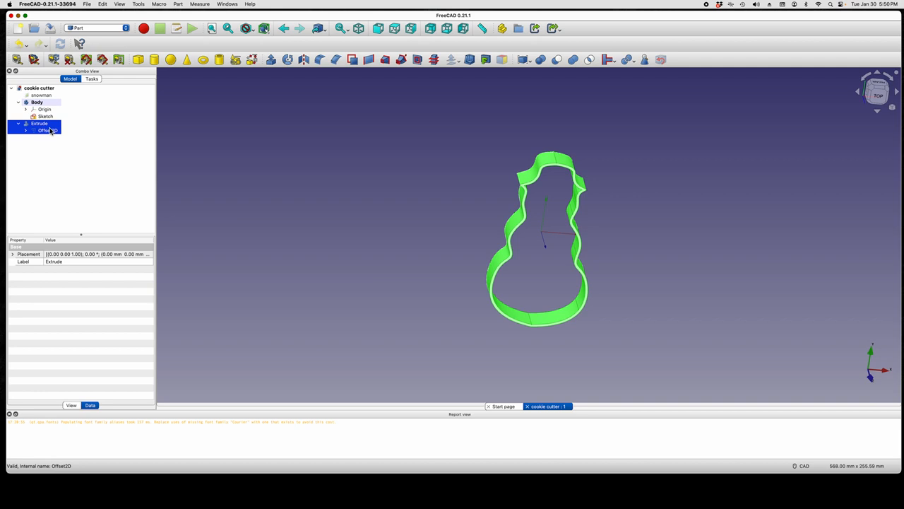
left_click(60, 139)
left_click(44, 125)
left_click(46, 133)
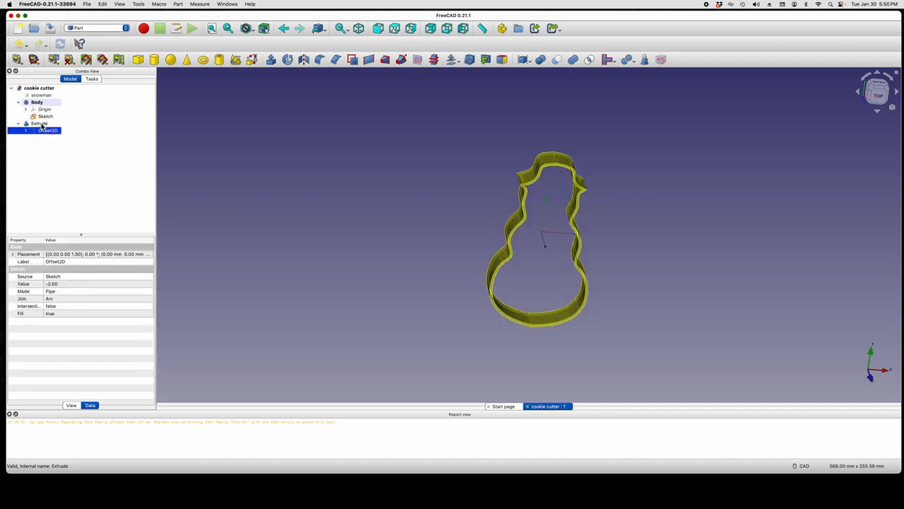
left_click(42, 124)
left_click(44, 132)
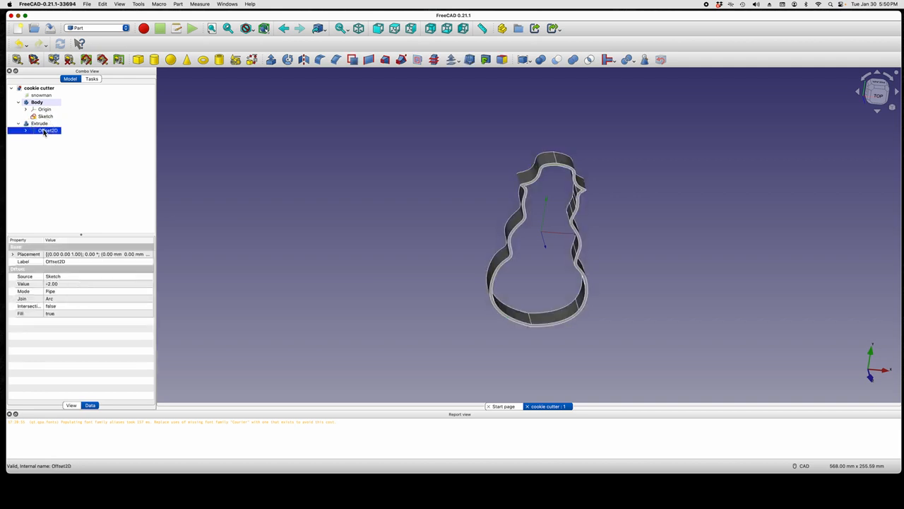
left_click(101, 149)
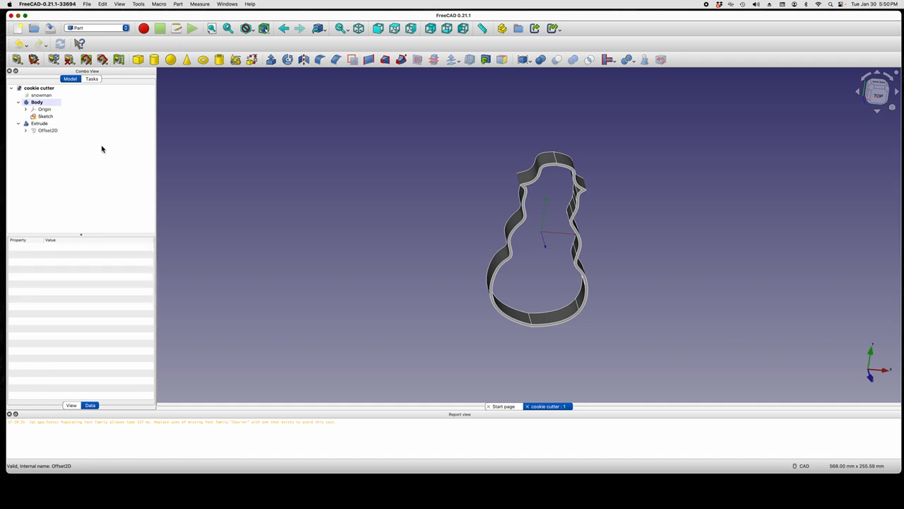
Step: Export the snowman's Extrude object as the STL mesh "cookie cutter-Extrude" in the Downloads folder
left_click(48, 132)
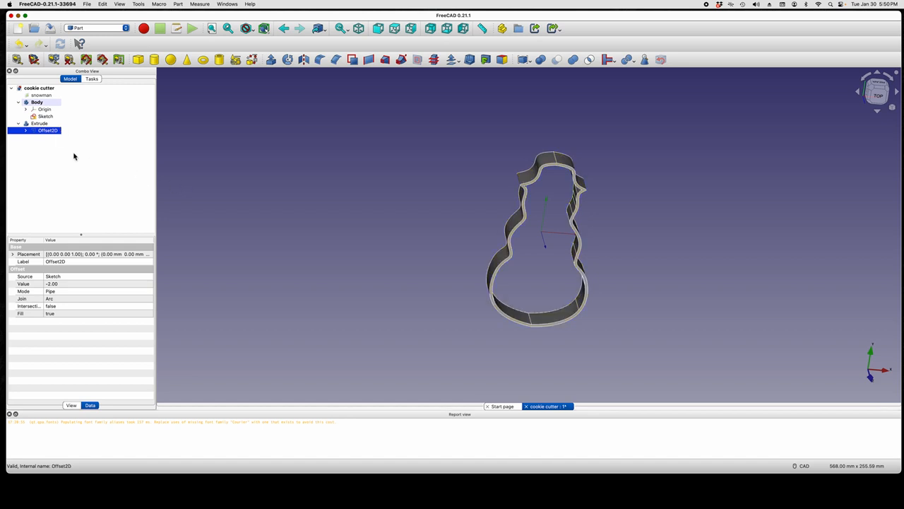
left_click(41, 124)
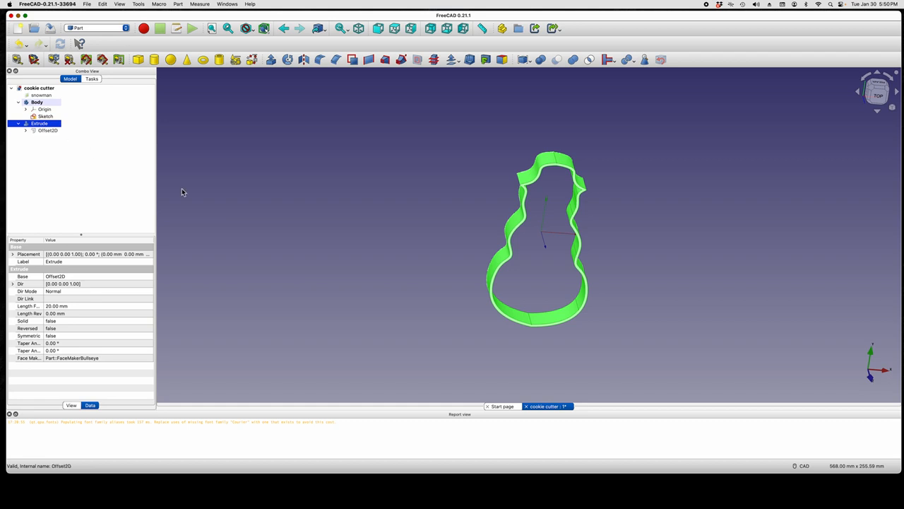
key("space")
key("space")
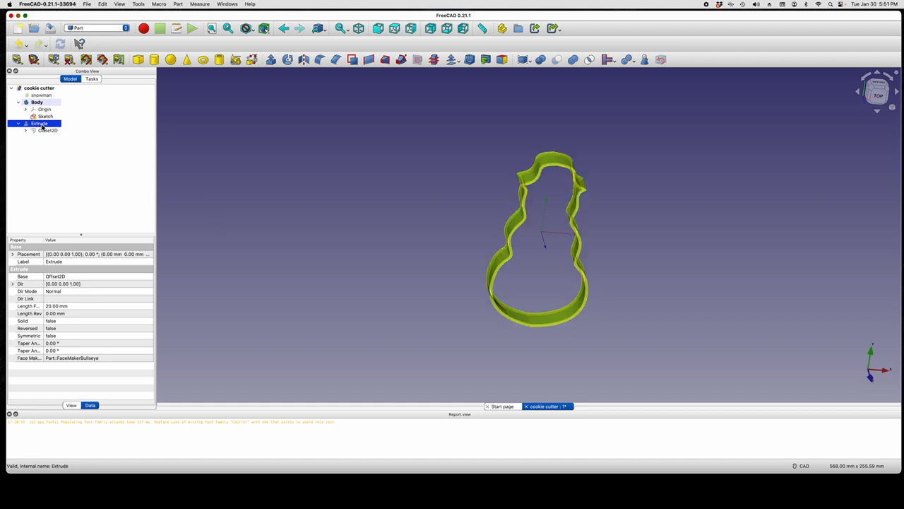
left_click(87, 4)
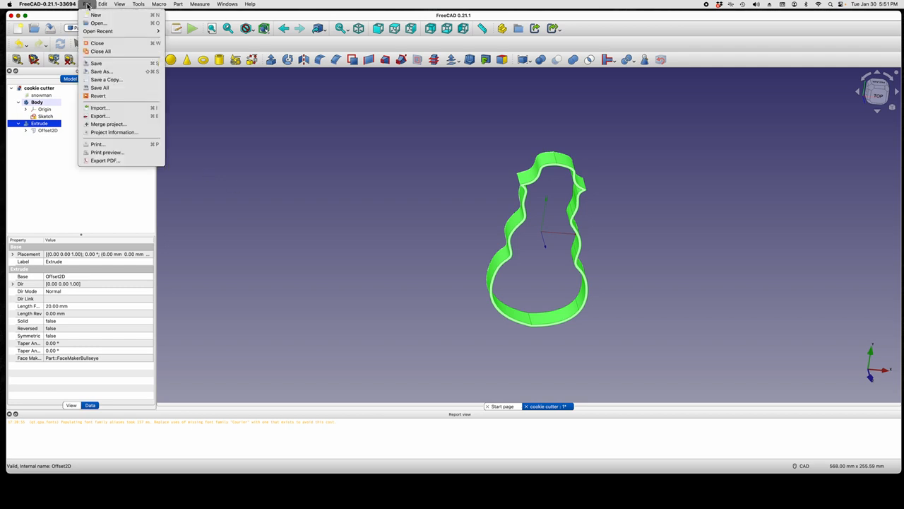
left_click(110, 116)
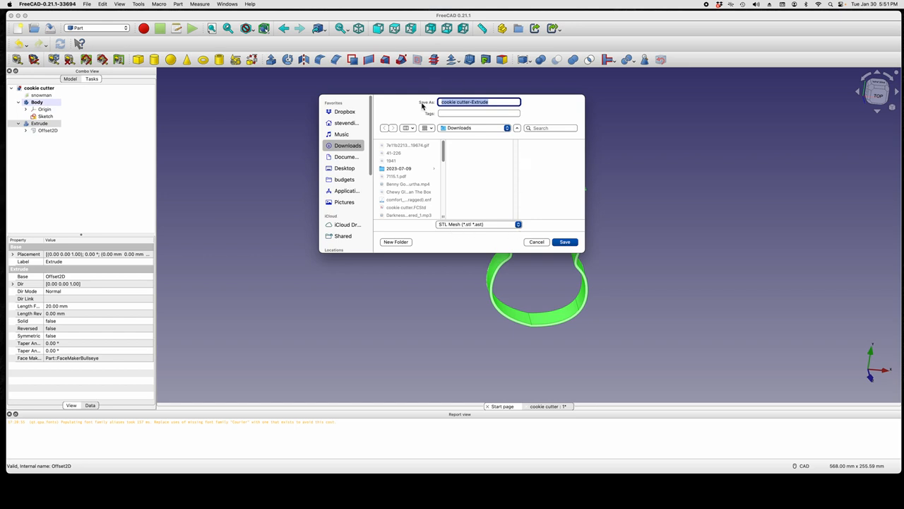
left_click(571, 243)
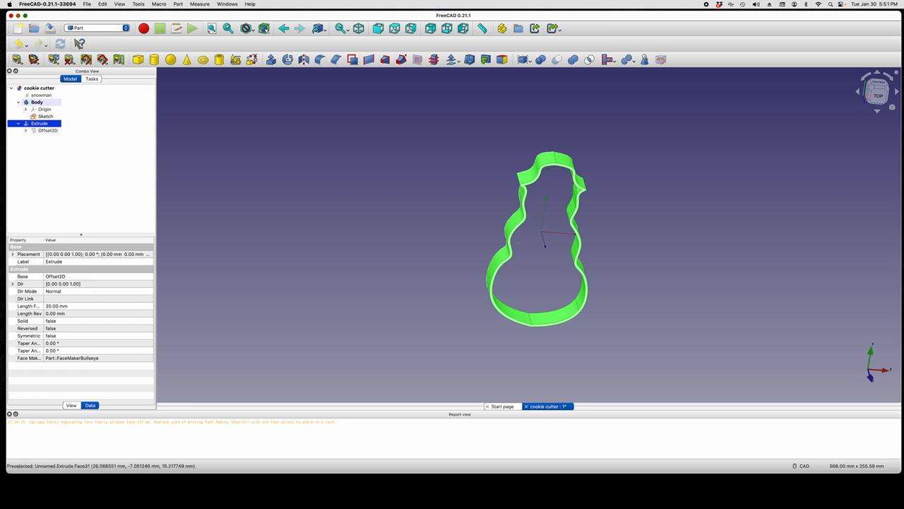
Step: Switch to the exported cookie cutter-Extrude.stl in Preview and rotate the mesh to examine its walls from several sides
key("super+Tab")
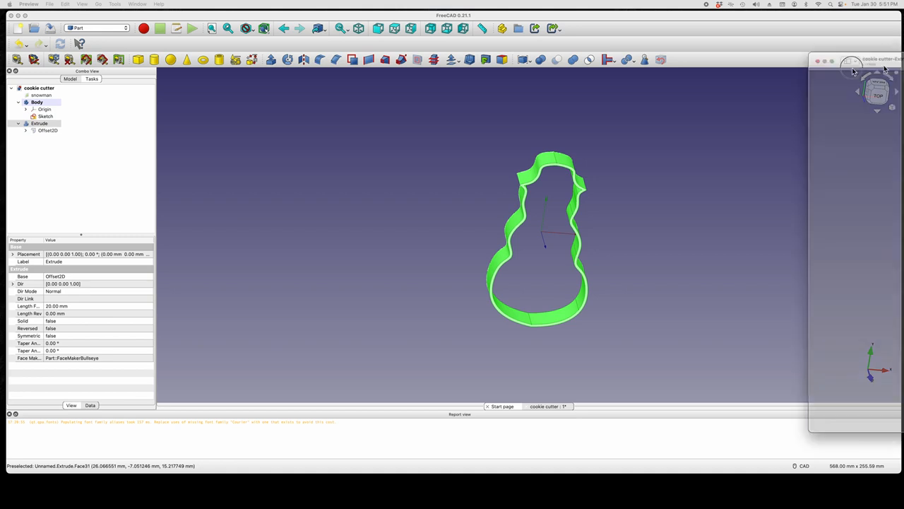
left_click_drag(903, 62, 372, 54)
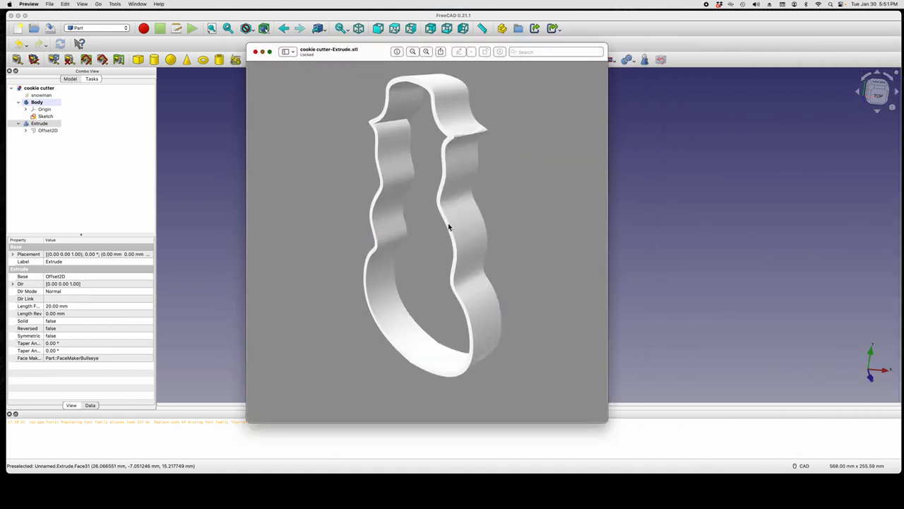
left_click_drag(509, 229, 424, 181)
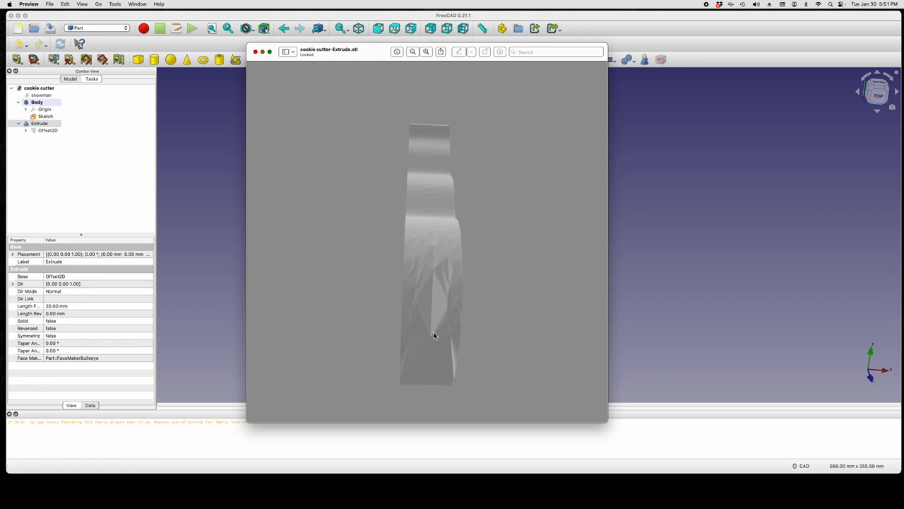
left_click_drag(520, 287, 583, 317)
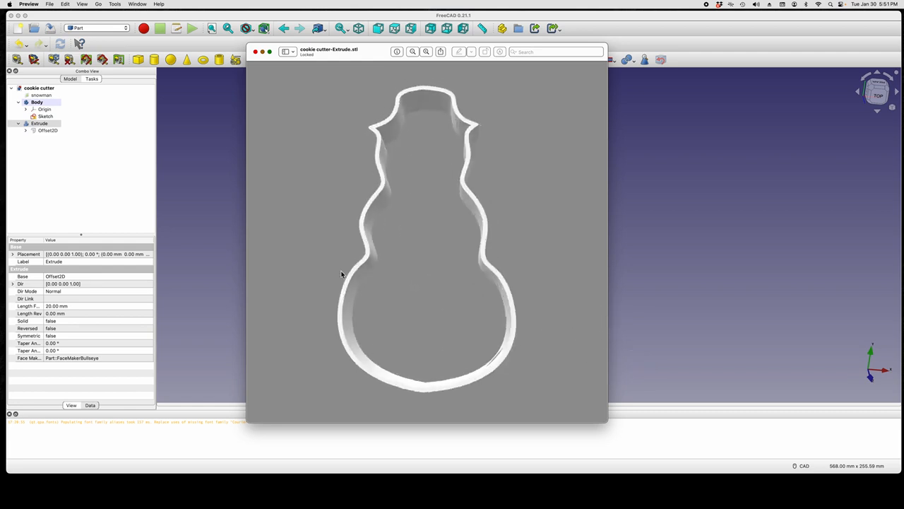
left_click_drag(516, 239, 374, 328)
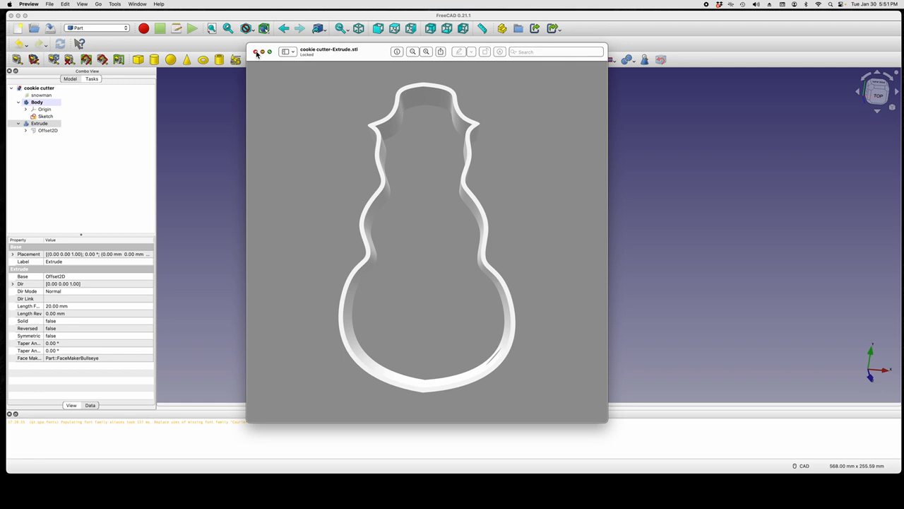
mouse_move(415, 242)
left_mouse_down()
mouse_move(460, 259)
mouse_move(403, 242)
mouse_move(398, 227)
mouse_move(411, 222)
mouse_move(415, 243)
left_mouse_up()
mouse_move(527, 215)
left_mouse_down()
mouse_move(518, 241)
mouse_move(521, 227)
left_mouse_up()
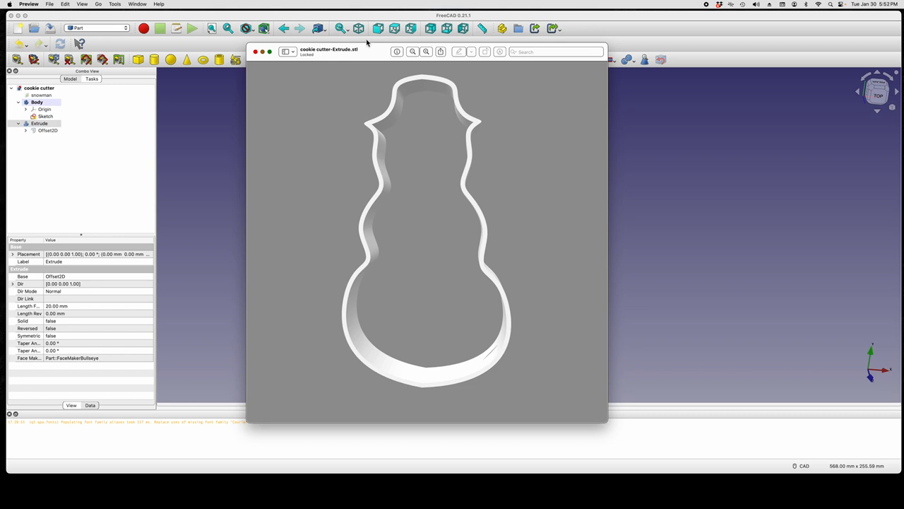
key("shift+super+5")
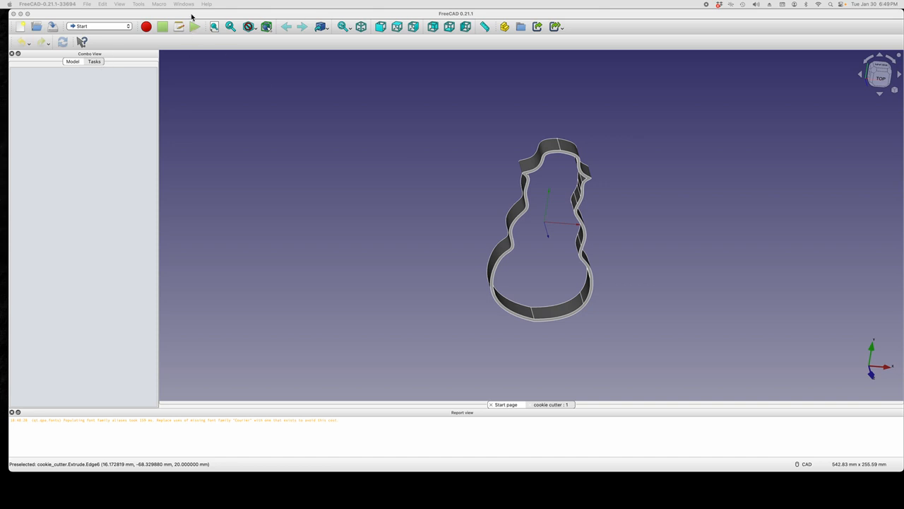
mouse_move(194, 13)
left_mouse_down()
mouse_move(217, 12)
mouse_move(196, 12)
left_mouse_up()
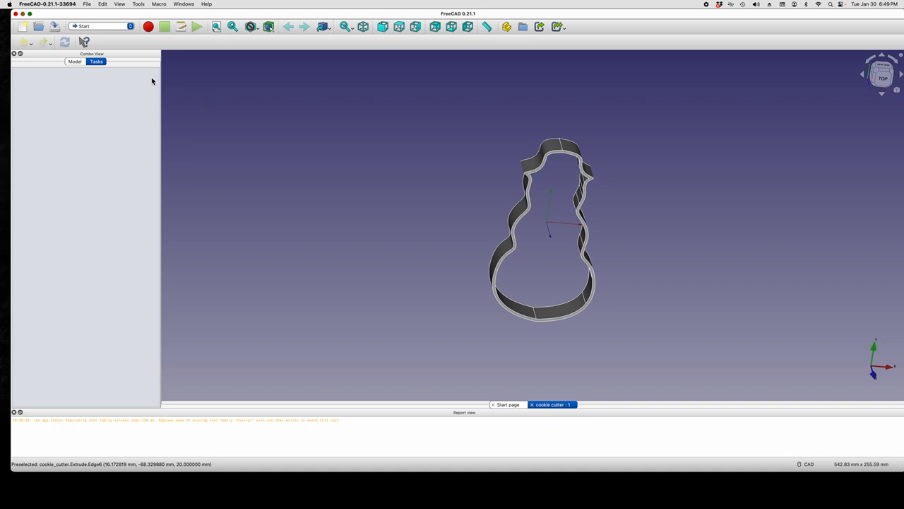
left_click_drag(210, 13, 210, 13)
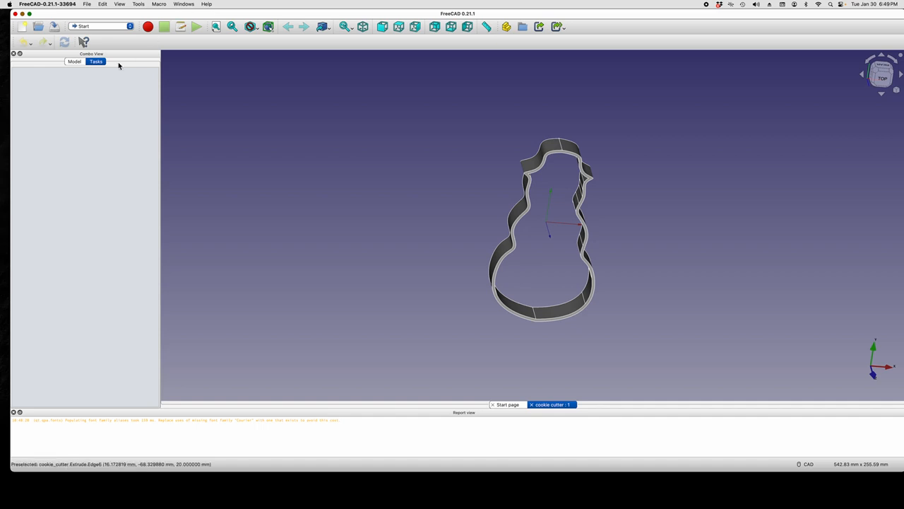
Step: Delete the Offset2D and Extrude objects from the cookie cutter model, keeping the snowman sketch
left_click(74, 61)
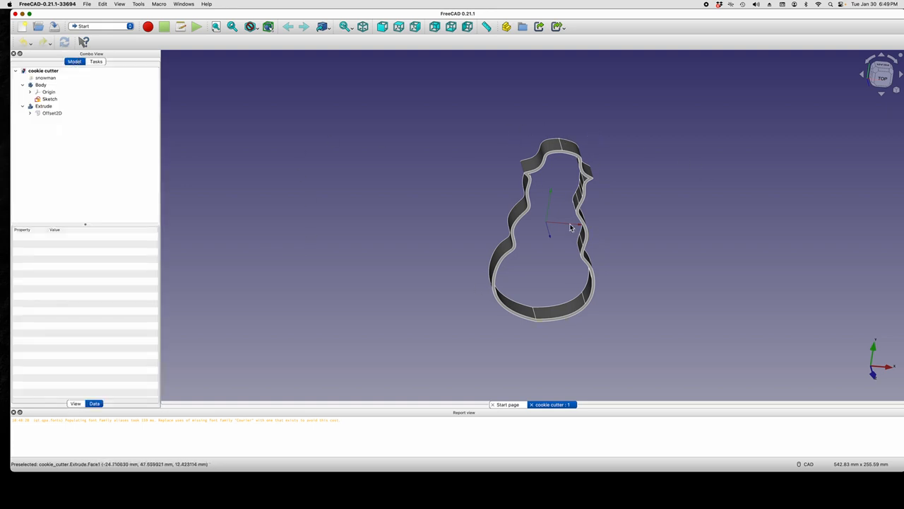
left_click(46, 115)
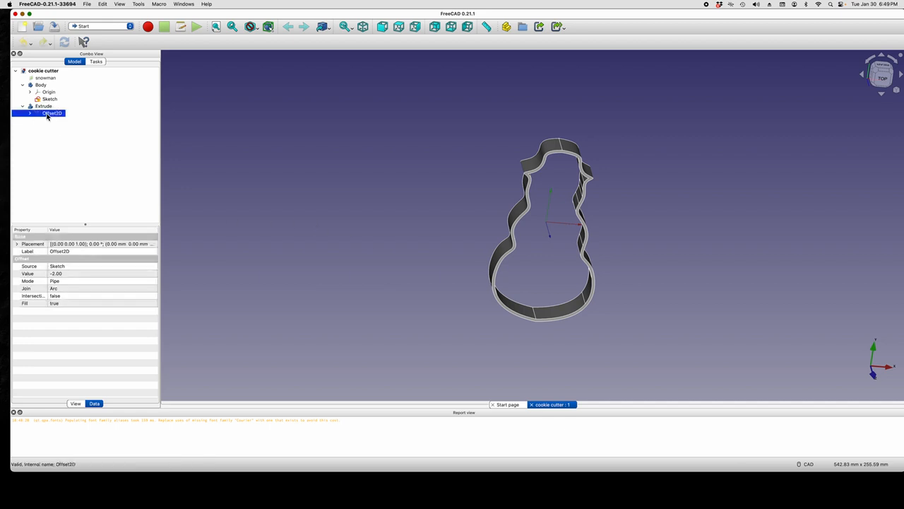
key("Delete")
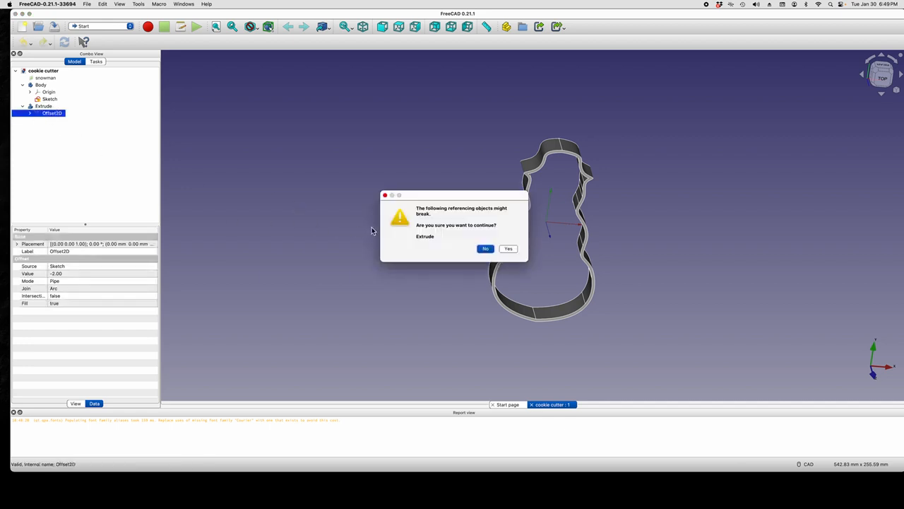
left_click(509, 248)
left_click(44, 106)
key("Delete")
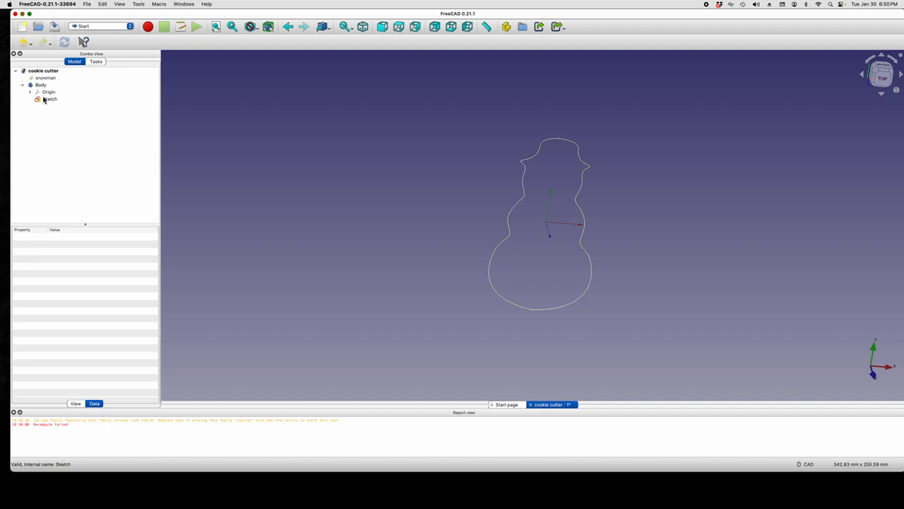
Step: Switch to the Part Design workbench and pad the snowman sketch to a length of 20 mm
left_click(877, 65)
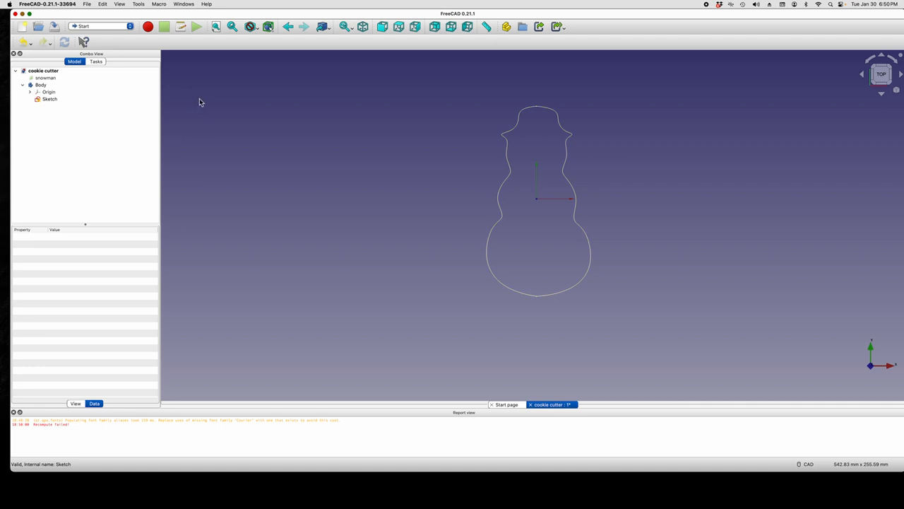
left_click(130, 26)
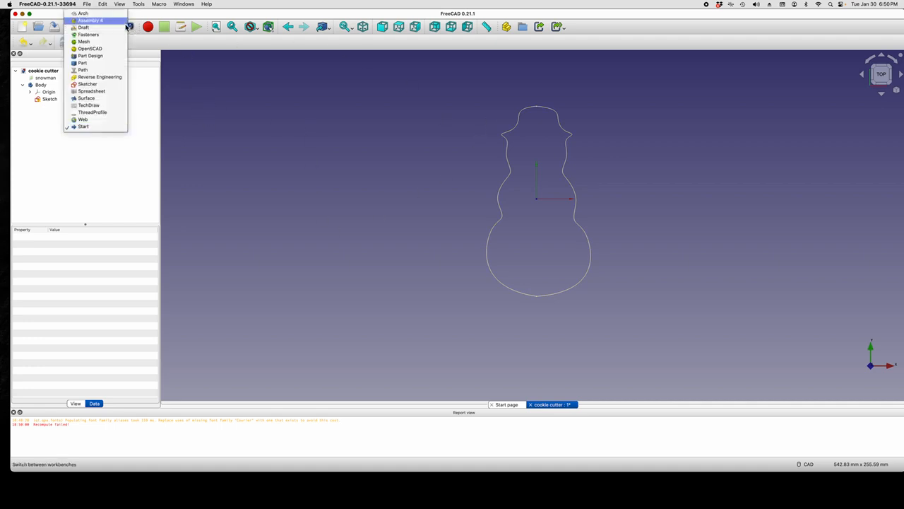
left_click(90, 57)
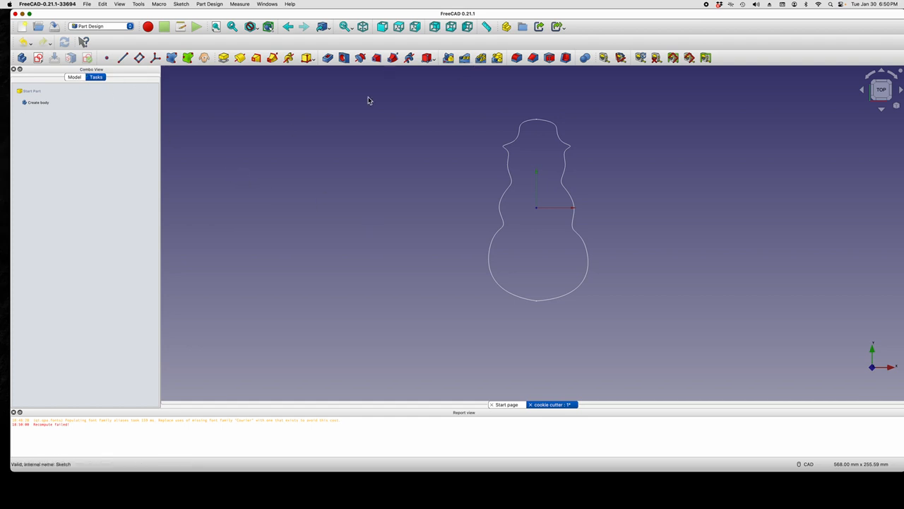
left_click(79, 79)
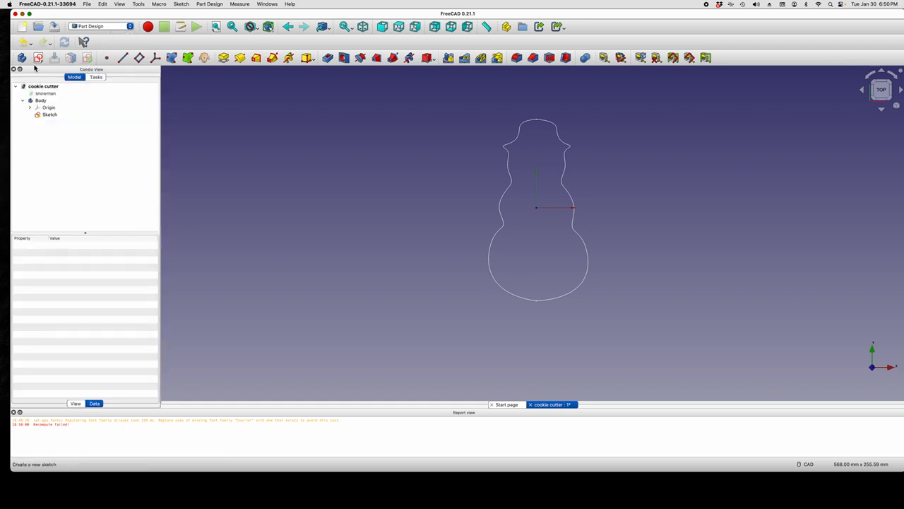
left_click(51, 115)
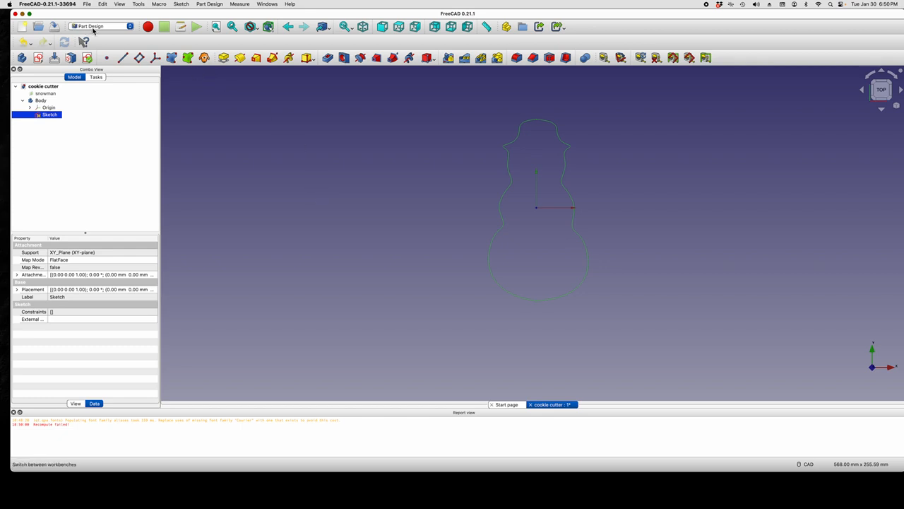
left_click(224, 58)
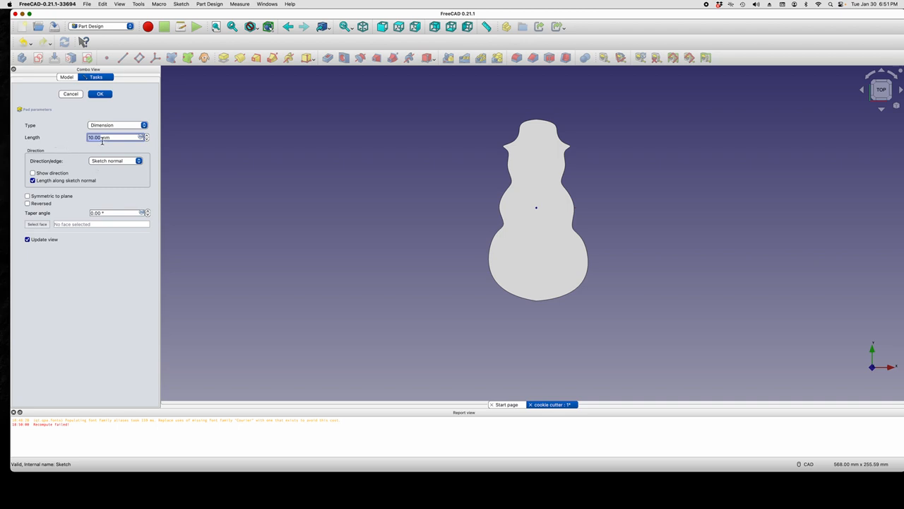
type("20")
left_click(106, 94)
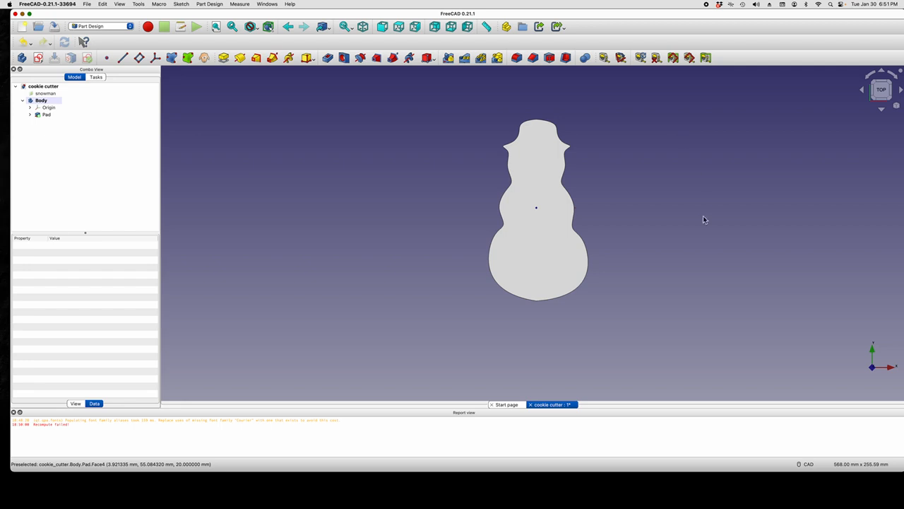
Step: Tilt and turn the padded snowman between the top view and an oblique angle to examine its solid shape
left_click(882, 72)
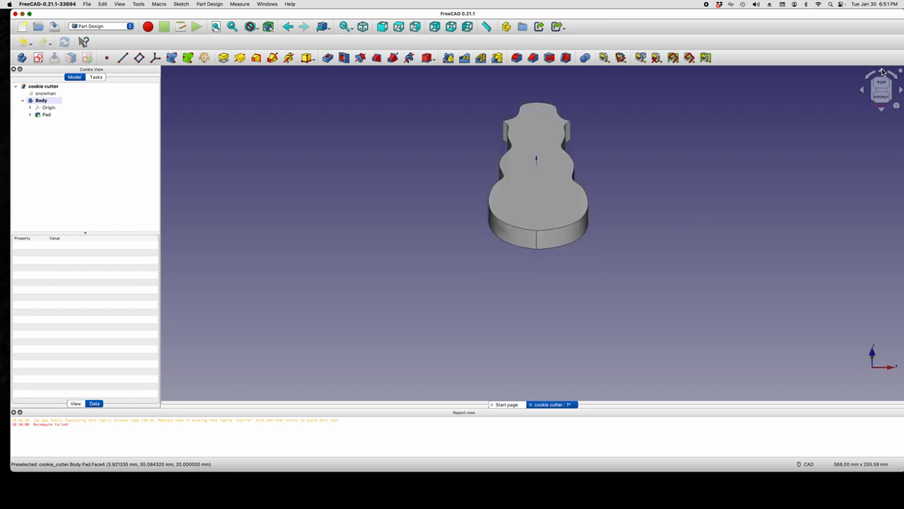
left_click(881, 110)
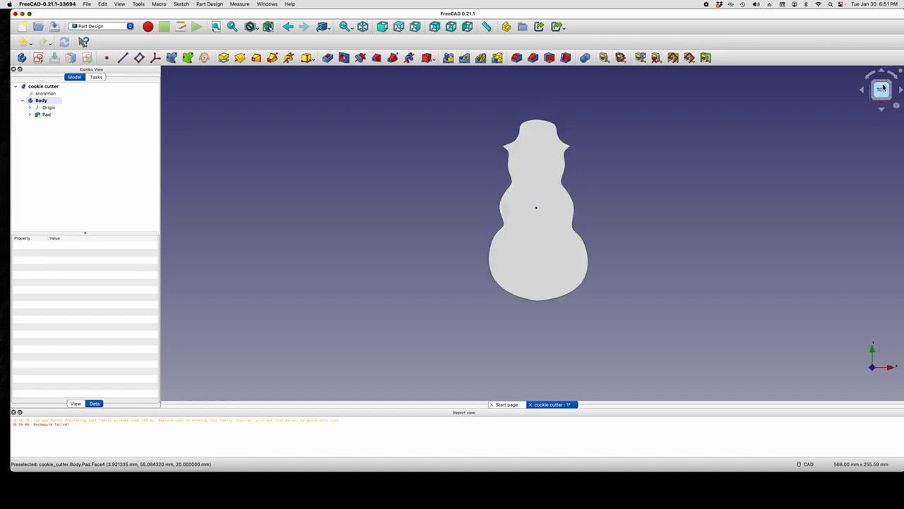
left_click(882, 74)
left_click(863, 90)
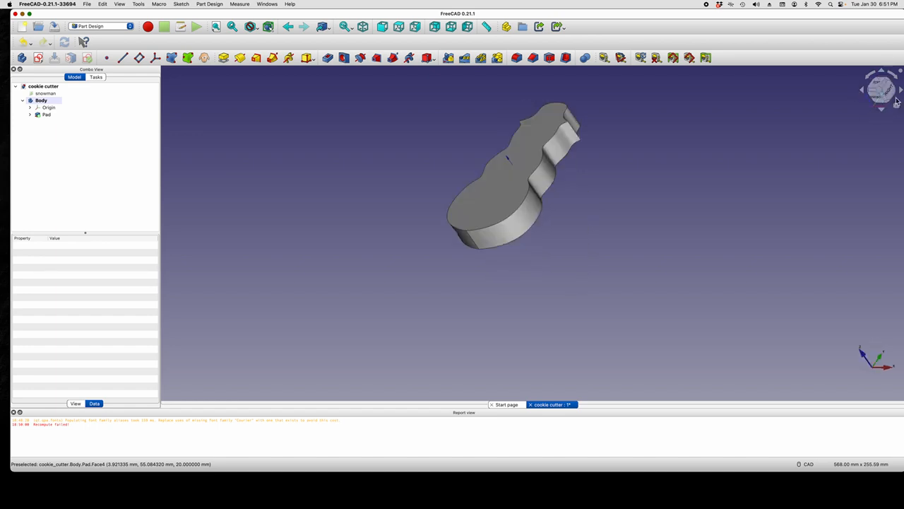
Step: Start a Thickness feature on the top face of the padded snowman to hollow it out
left_click(901, 93)
left_click(882, 85)
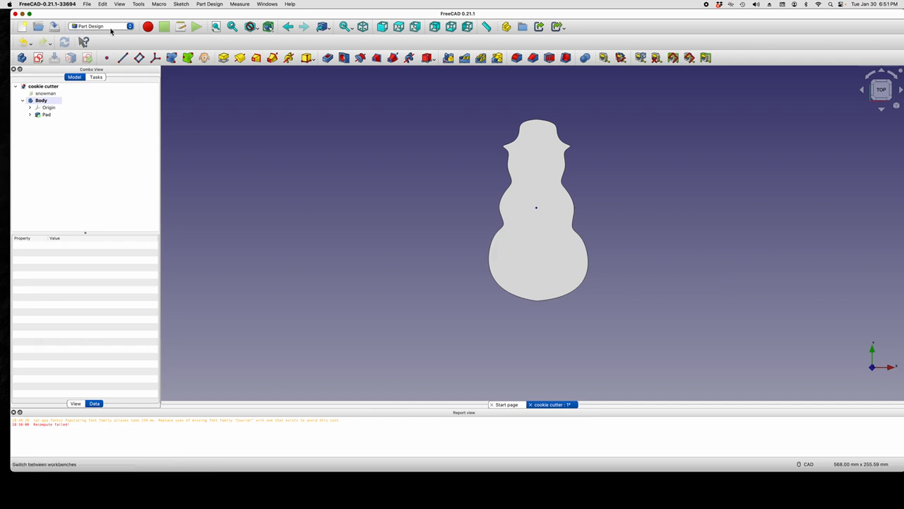
left_click(46, 115)
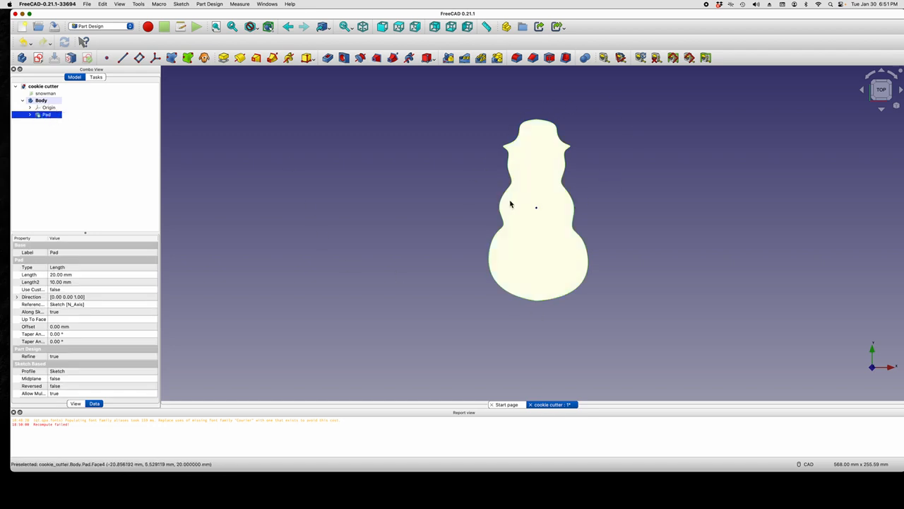
left_click(96, 78)
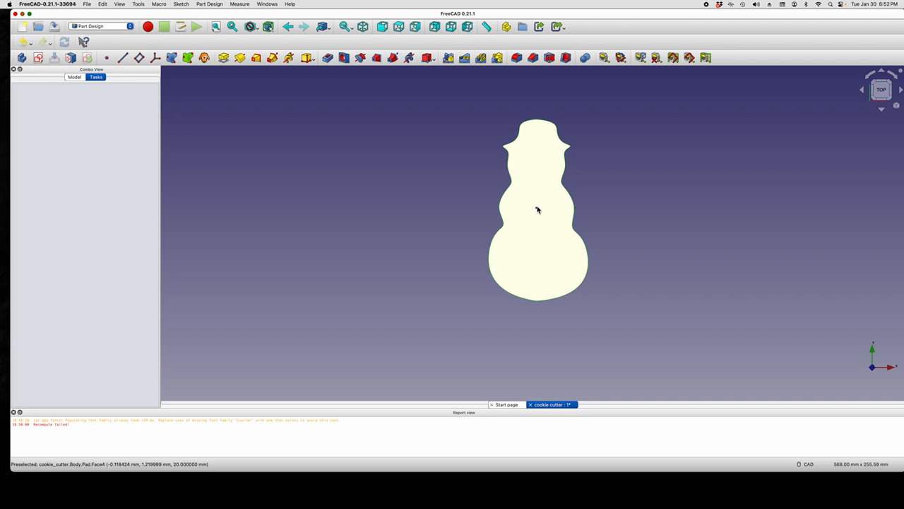
left_click(536, 207)
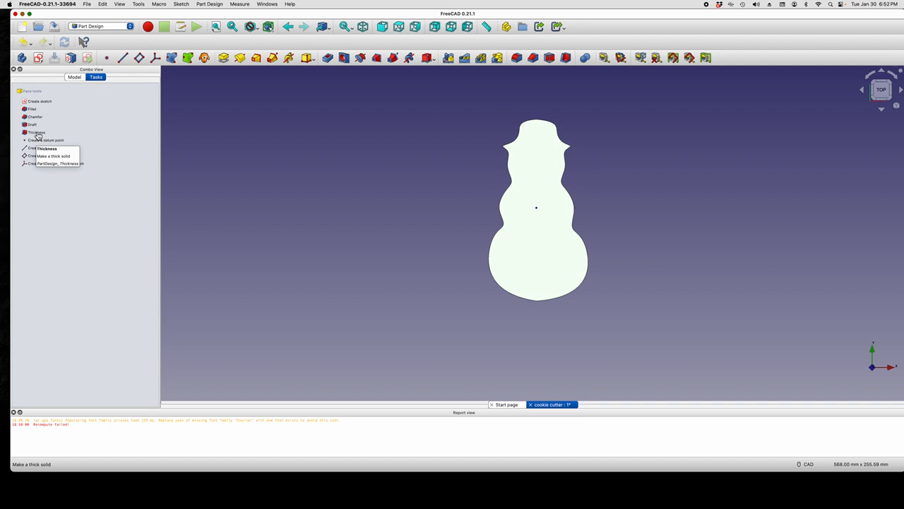
left_click(38, 134)
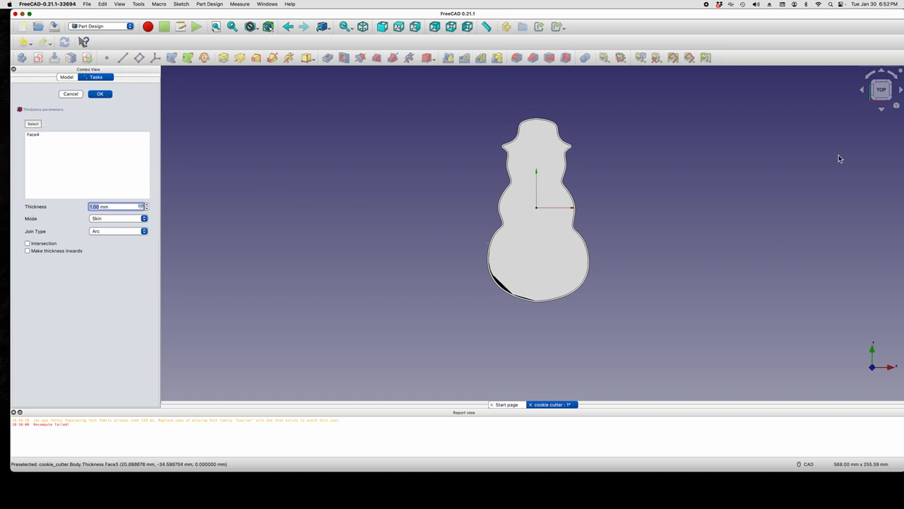
Step: Set the wall thickness of the hollowed snowman to 2 mm and inspect its walls from an oblique angle
left_click(882, 72)
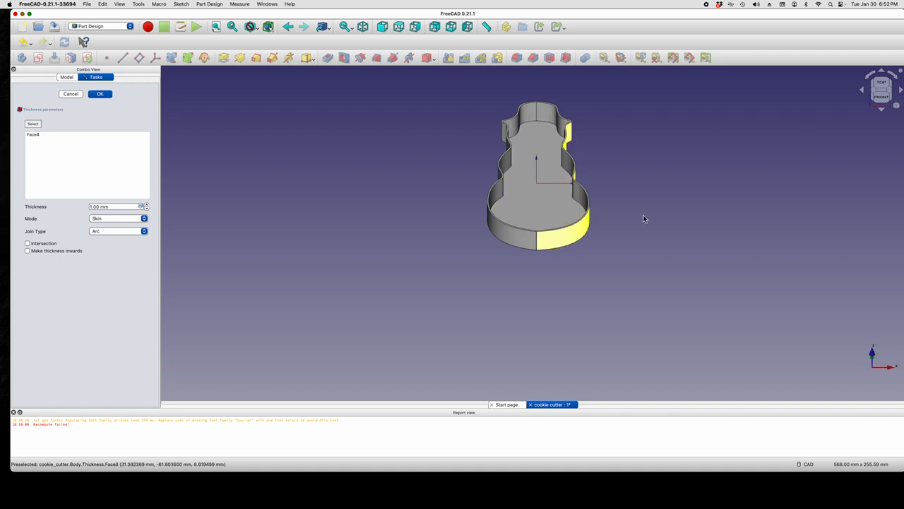
left_click(147, 205)
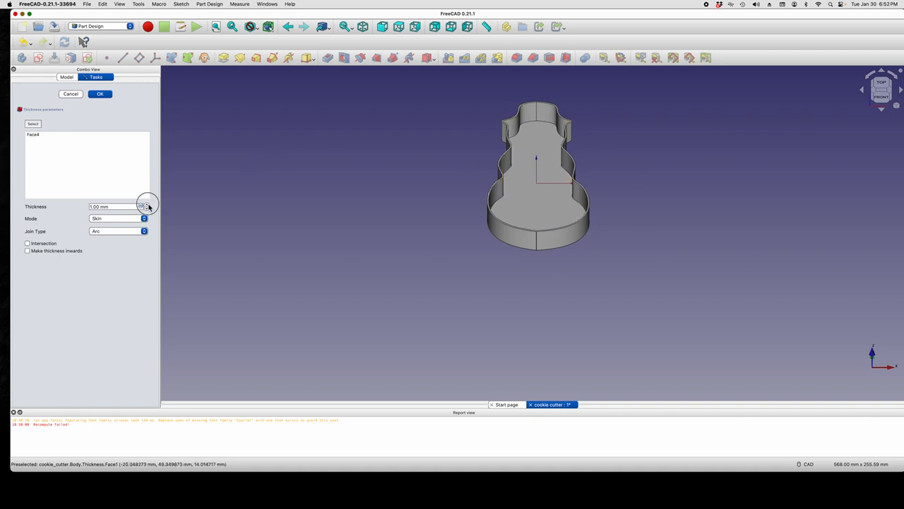
left_click(147, 205)
left_click(147, 206)
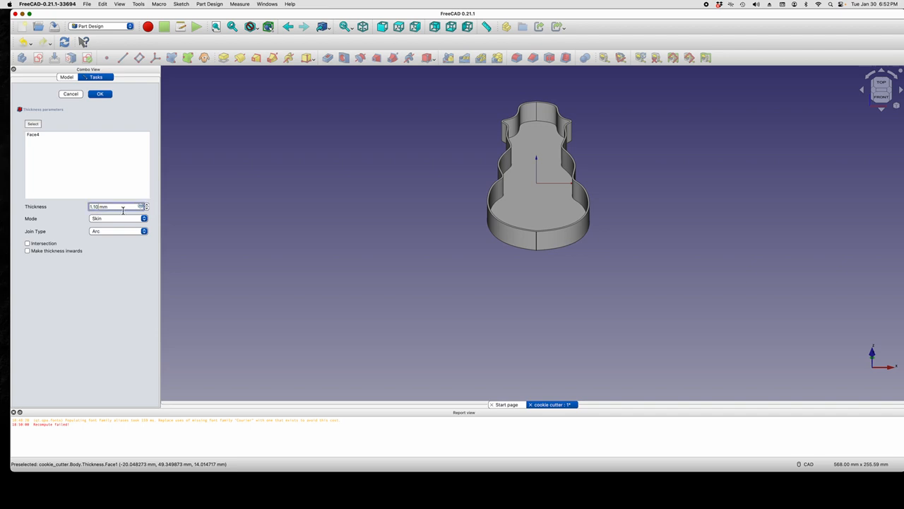
left_click(147, 205)
left_click(147, 205)
left_click(147, 204)
left_click(147, 204)
left_click(147, 210)
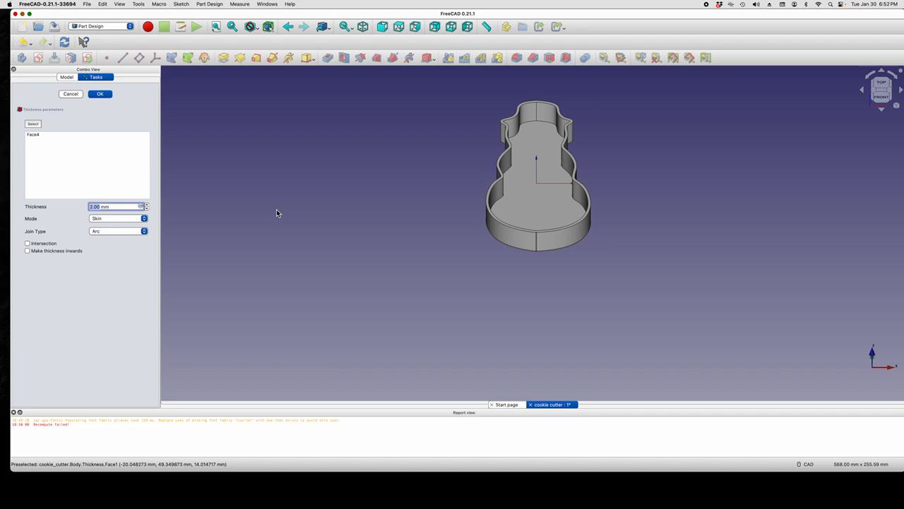
key("Tab")
left_click(311, 213)
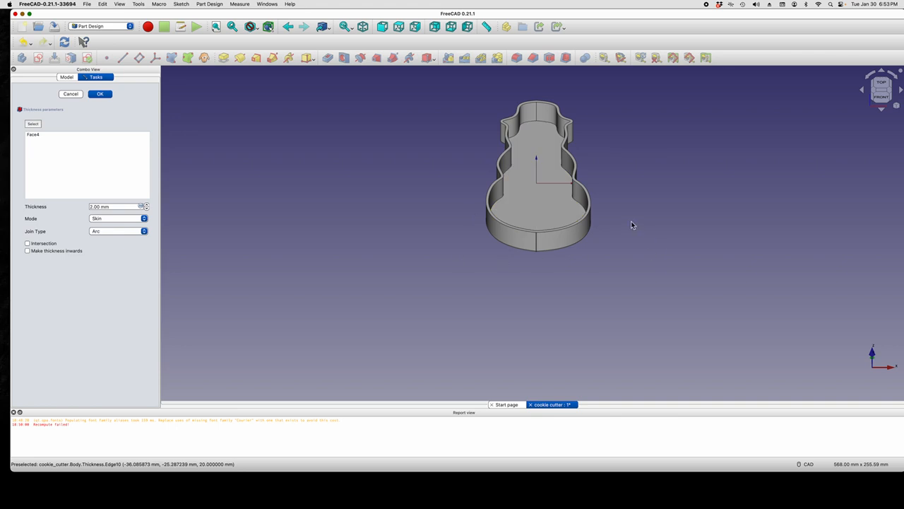
middle_click_drag(632, 230, 617, 262)
middle_click_drag(597, 233, 597, 195)
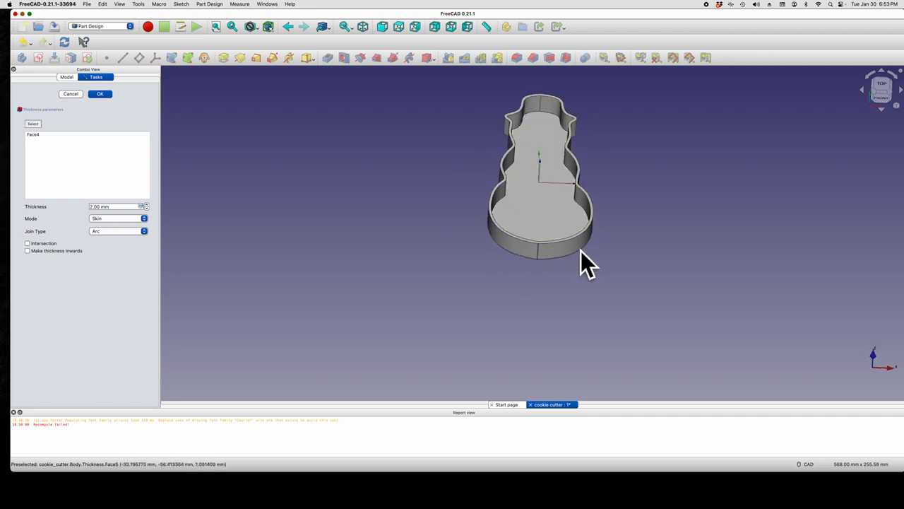